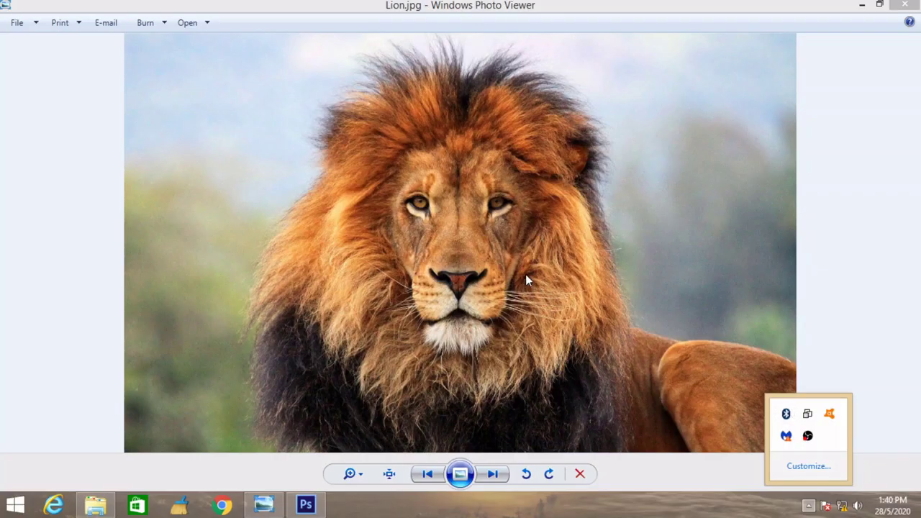
# - Compare Lion.jpg with the finished Lion3.jpg in Photo Viewer, then switch to Photoshop
pyautogui.click(511, 262)
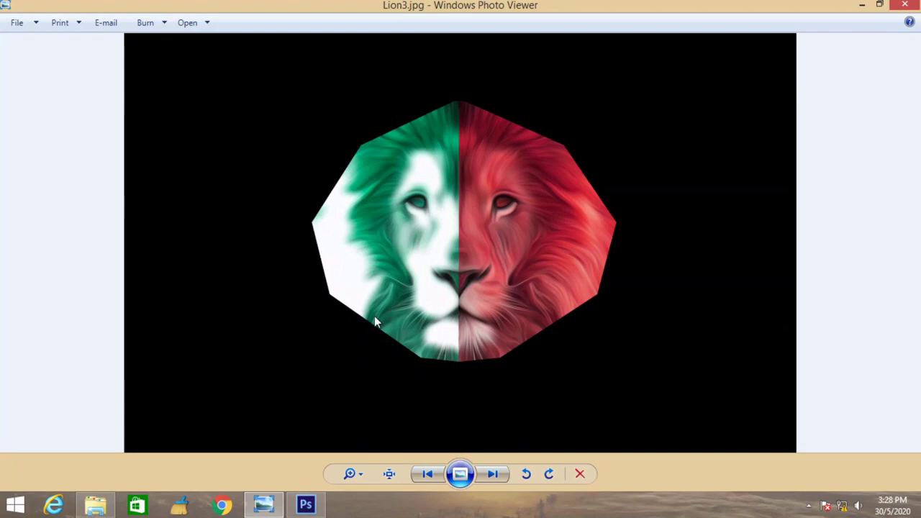
pyautogui.click(306, 504)
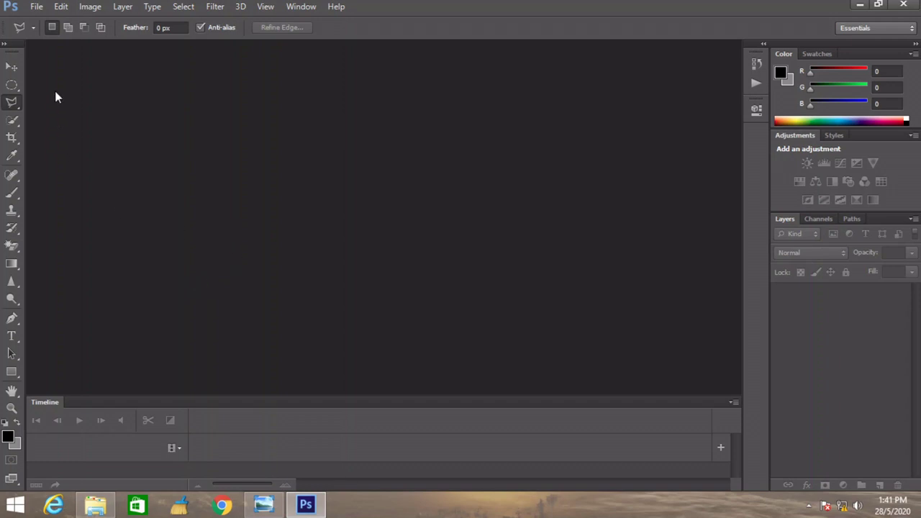
# - Open Lion.jpg from the 2D folder as a new document
pyautogui.click(37, 6)
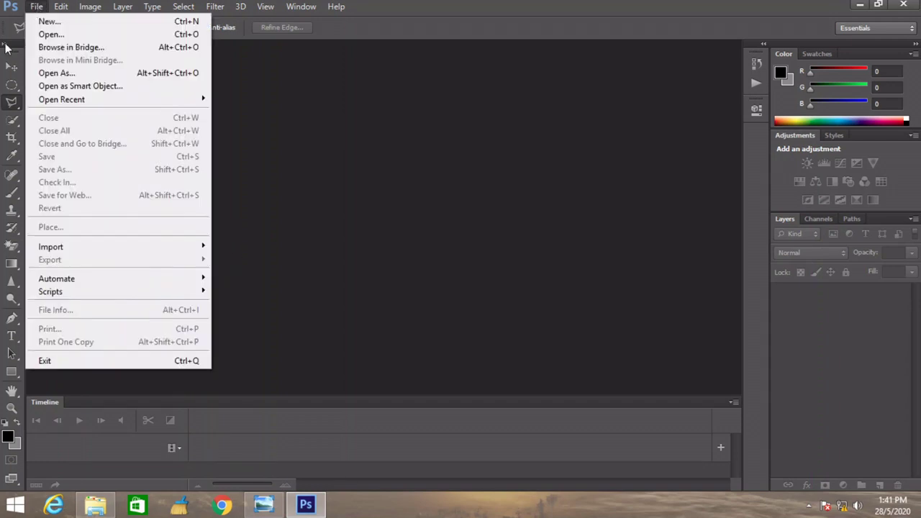
pyautogui.click(43, 34)
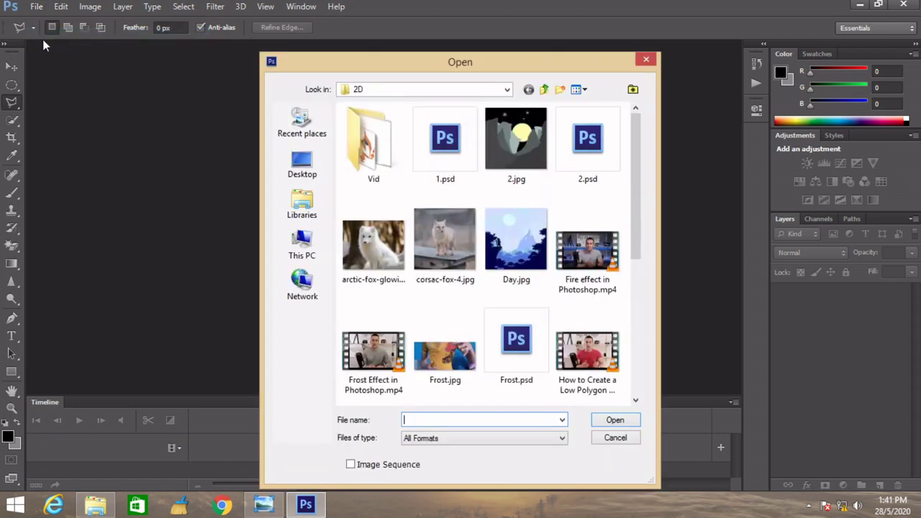
pyautogui.moveTo(637, 206); pyautogui.dragTo(654, 311)
pyautogui.click(529, 209)
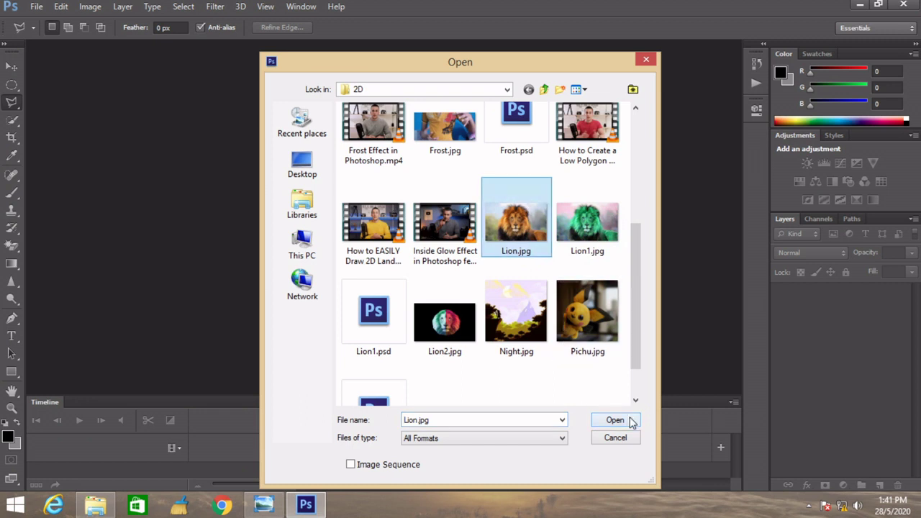
pyautogui.click(632, 422)
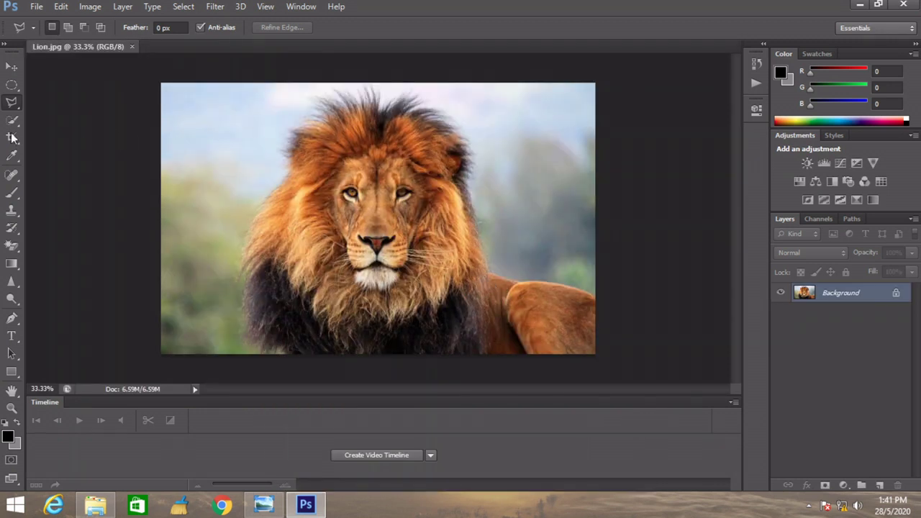
# - Switch to the Polygonal Lasso tool and clear the stray outline started off the photo
pyautogui.rightClick(13, 102)
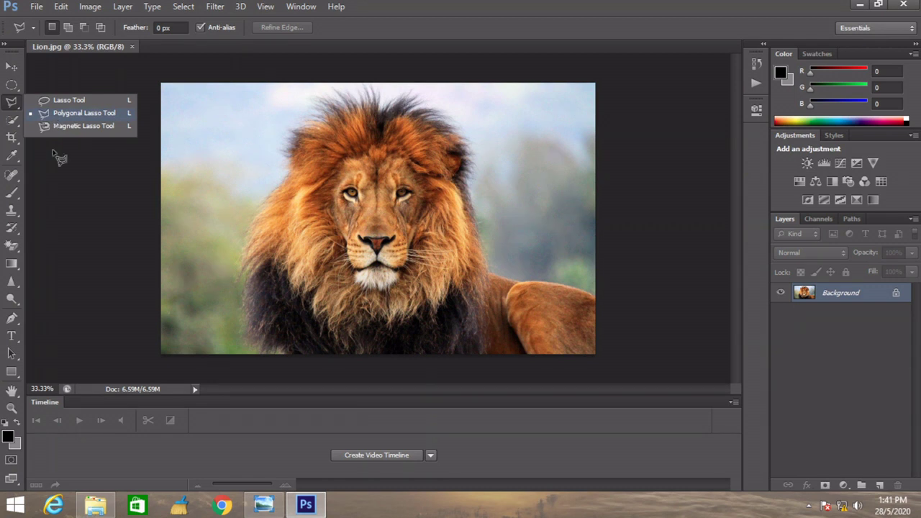
pyautogui.click(65, 222)
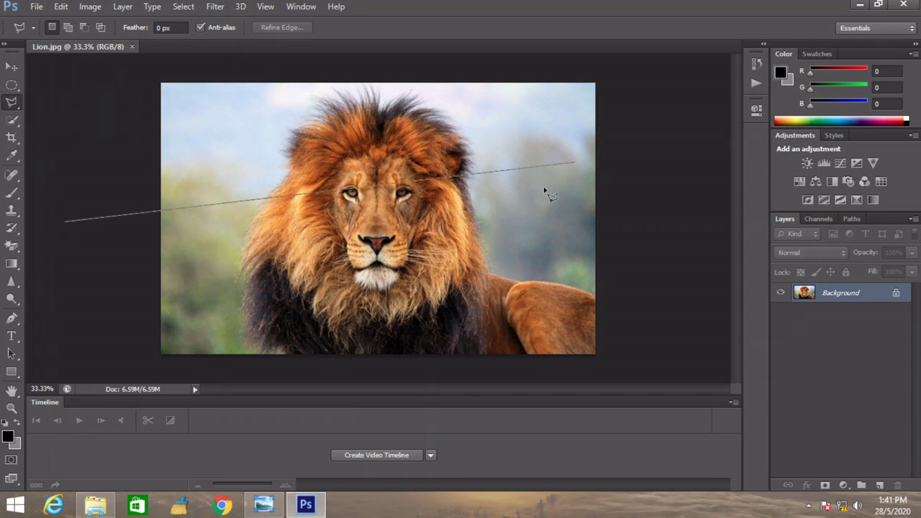
pyautogui.doubleClick(155, 136)
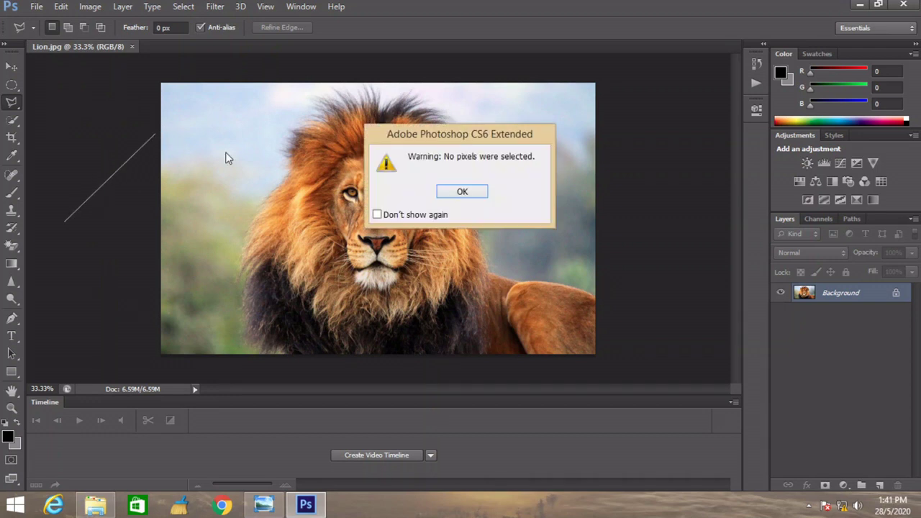
pyautogui.click(487, 198)
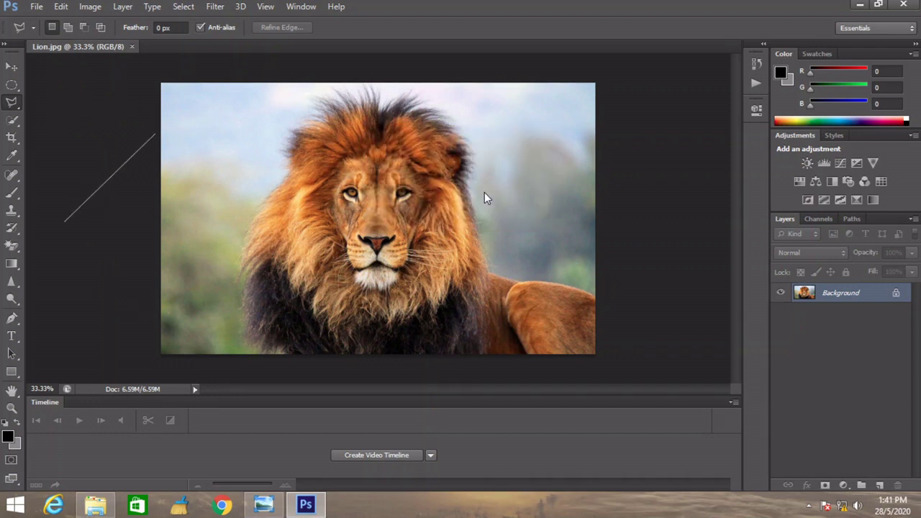
# - Outline the left half of the lion's face down the nose and copy it to Layer 1
pyautogui.click(376, 129)
pyautogui.click(317, 158)
pyautogui.click(283, 205)
pyautogui.click(294, 248)
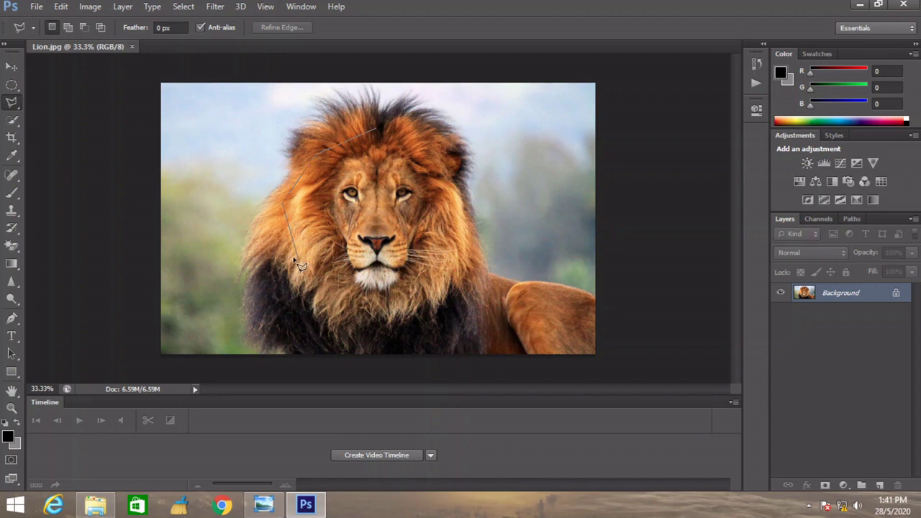
pyautogui.click(353, 295)
pyautogui.click(384, 300)
pyautogui.click(380, 302)
pyautogui.click(382, 132)
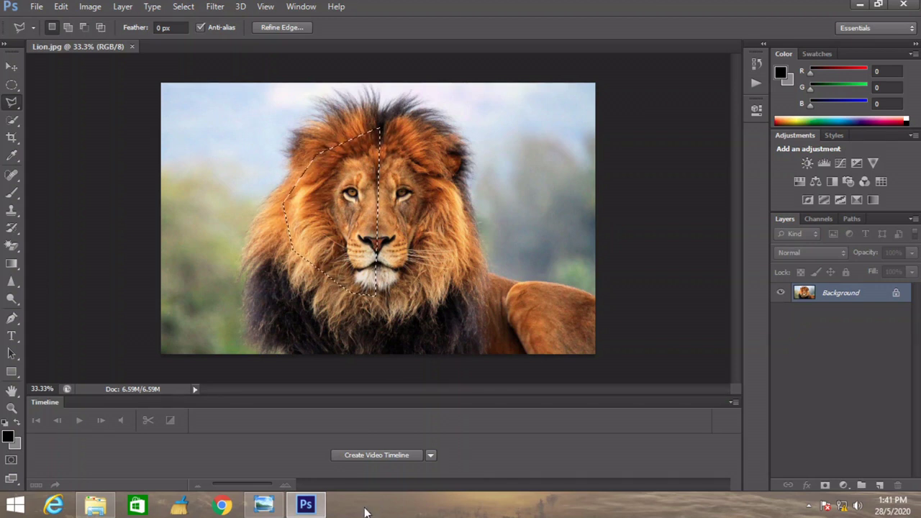
pyautogui.hotkey('ctrl', 'j')
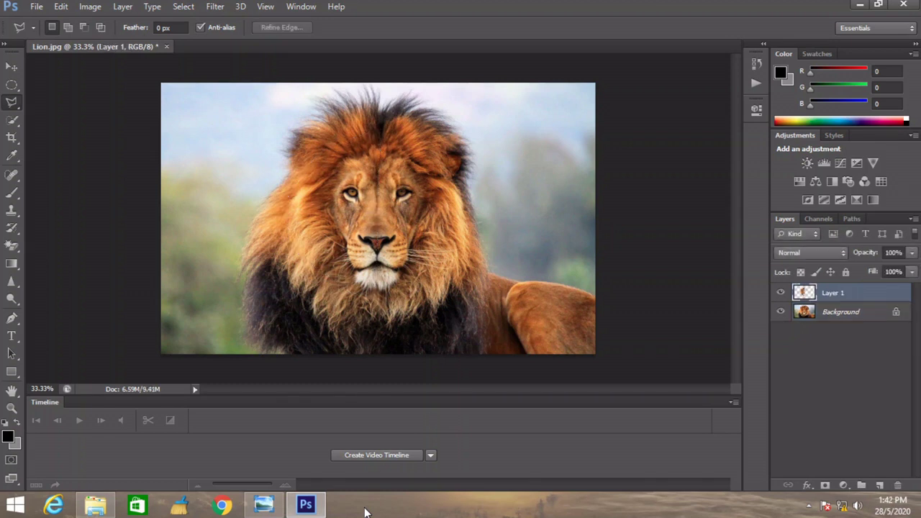
# - Hide the Background layer and zoom to view the half face on transparency
pyautogui.click(781, 312)
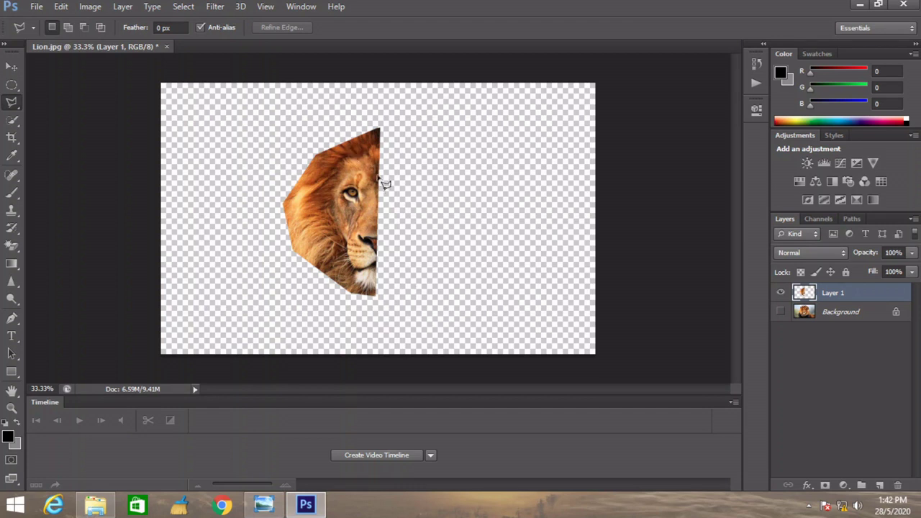
pyautogui.hotkey('ctrl', '+')
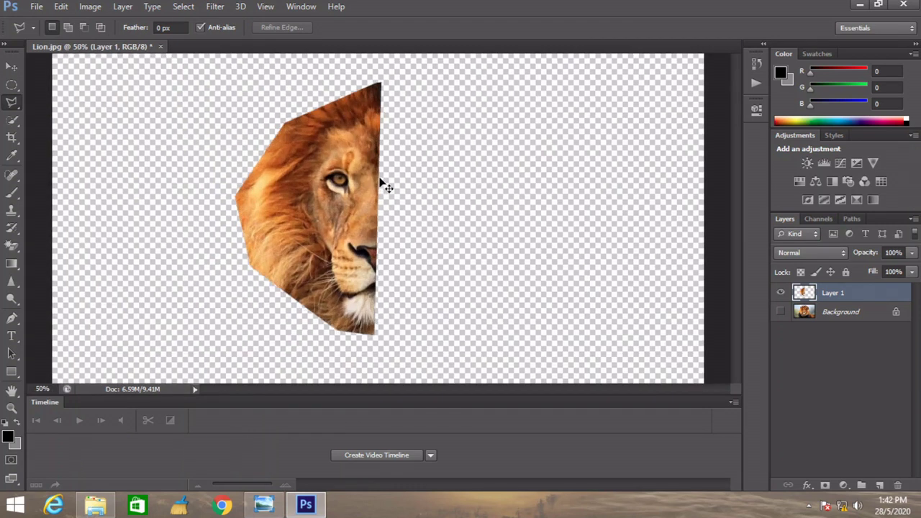
pyautogui.hotkey('ctrl', '+')
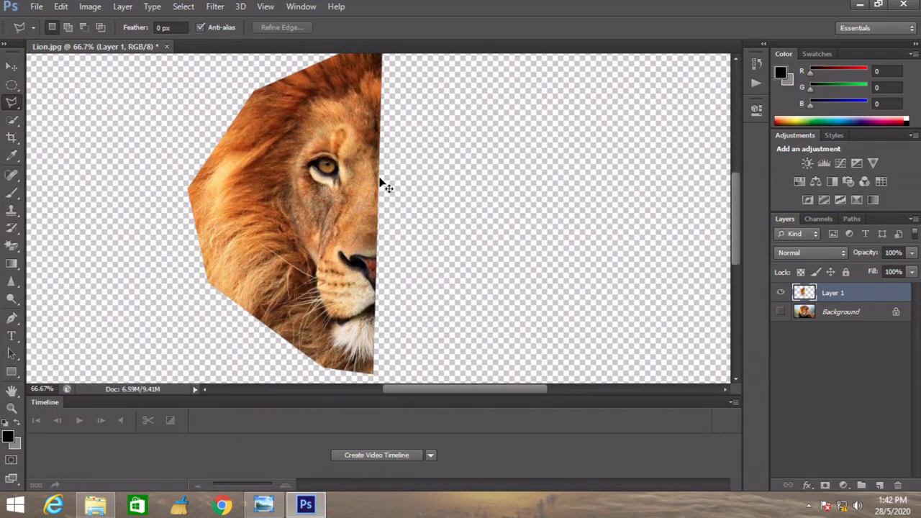
pyautogui.hotkey('ctrl', '-')
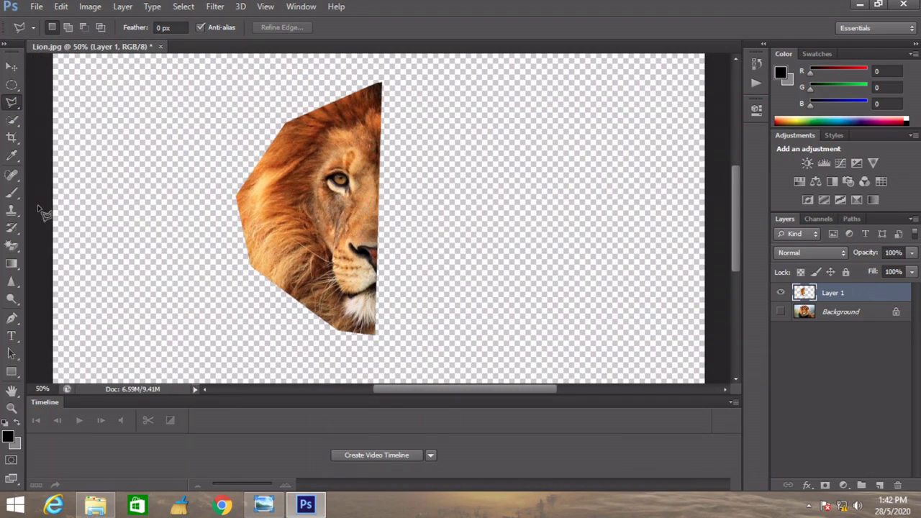
# - Measure the cut nose edge with the Ruler tool and straighten Layer 1 to vertical
pyautogui.click(10, 157)
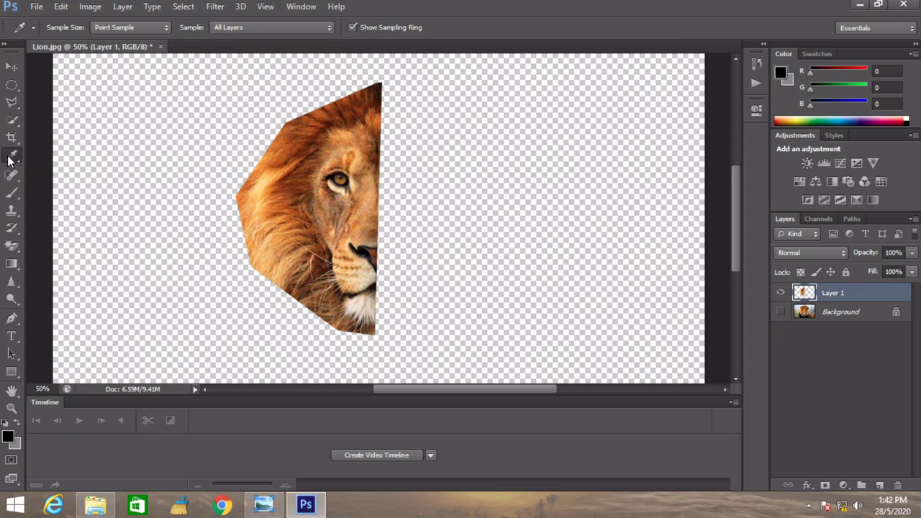
pyautogui.rightClick(10, 159)
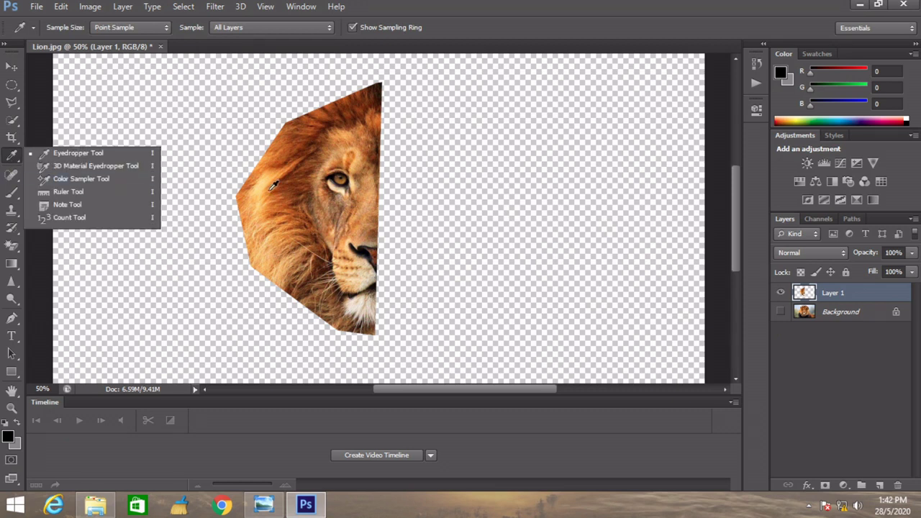
pyautogui.click(58, 193)
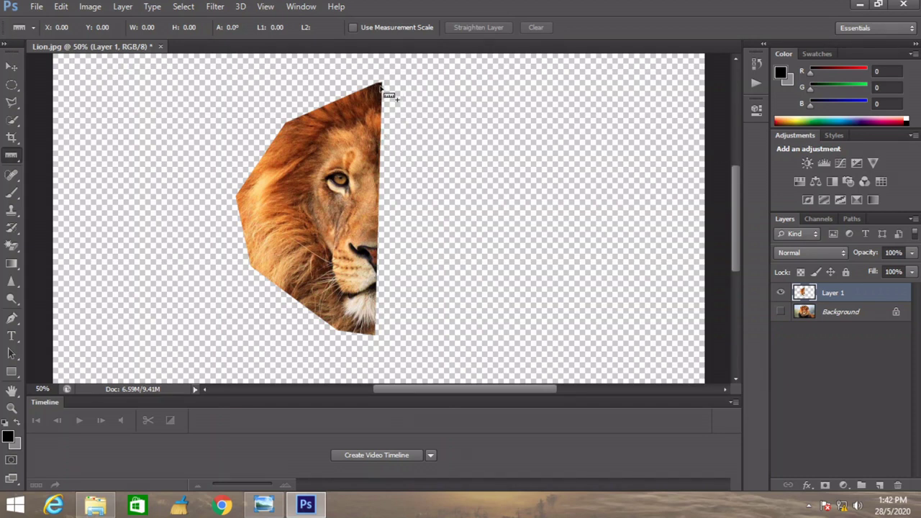
pyautogui.moveTo(381, 82); pyautogui.dragTo(389, 218)
pyautogui.moveTo(391, 266); pyautogui.dragTo(376, 337)
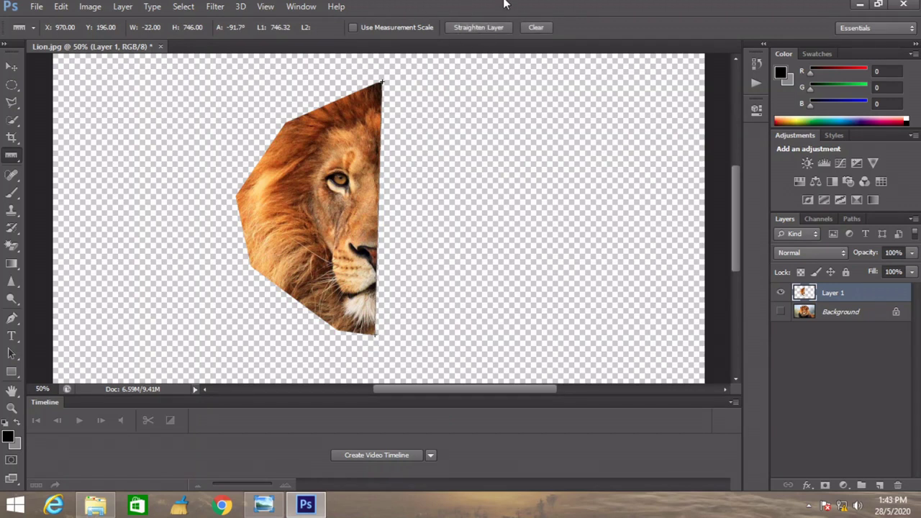
pyautogui.click(475, 27)
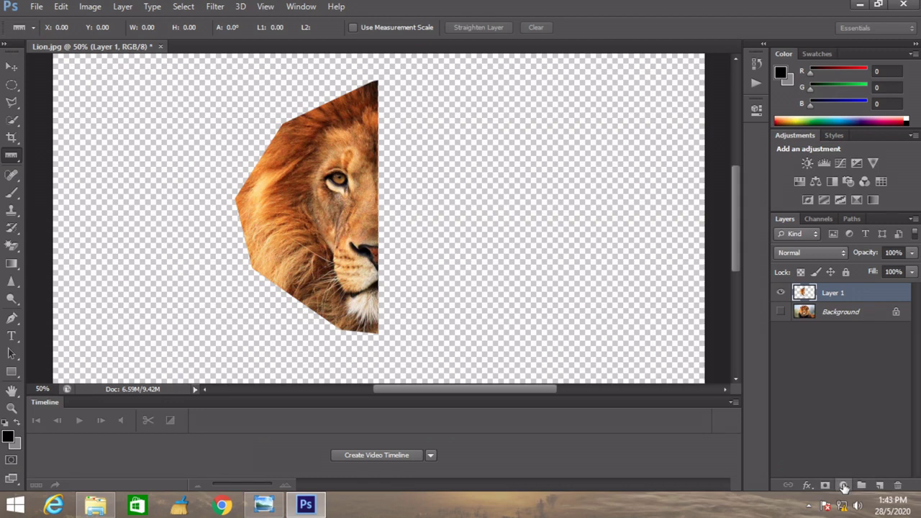
# - Add a Hue/Saturation adjustment at Hue +129 to tint the face teal-green, then select Layer 1
pyautogui.click(844, 487)
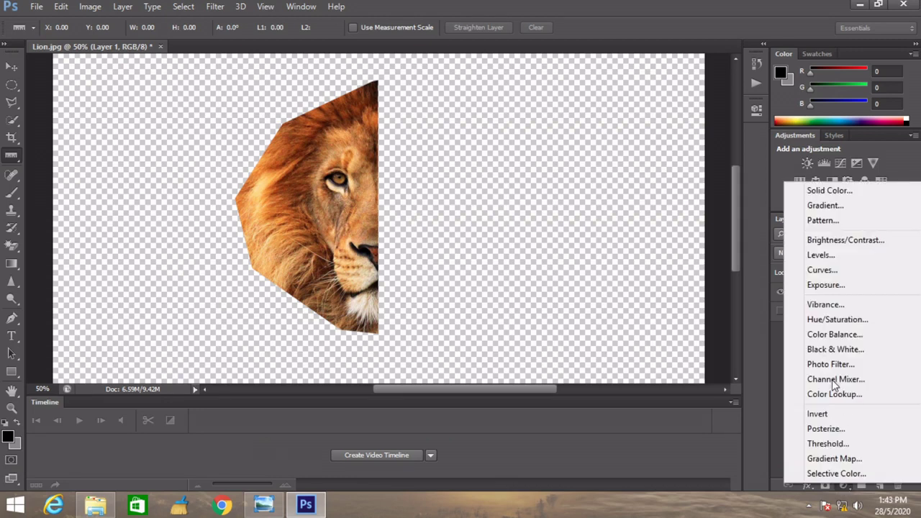
pyautogui.click(819, 321)
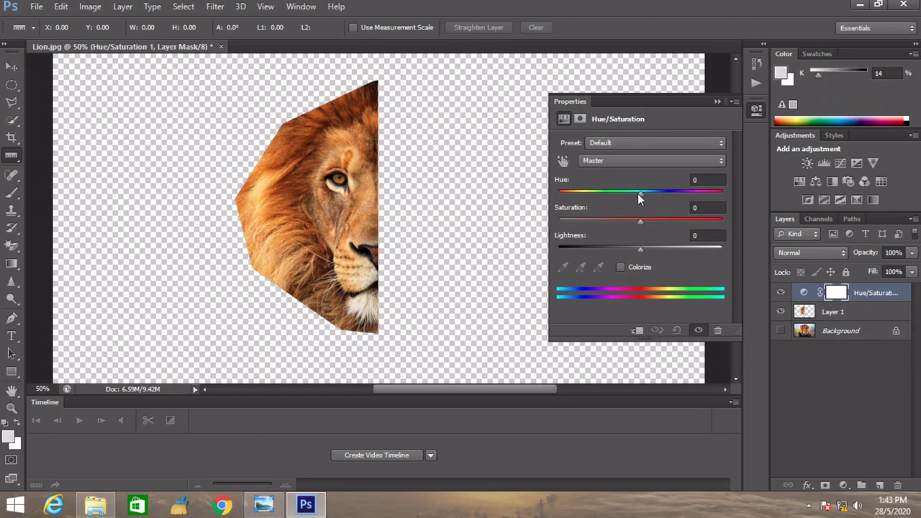
pyautogui.moveTo(641, 194); pyautogui.dragTo(708, 195)
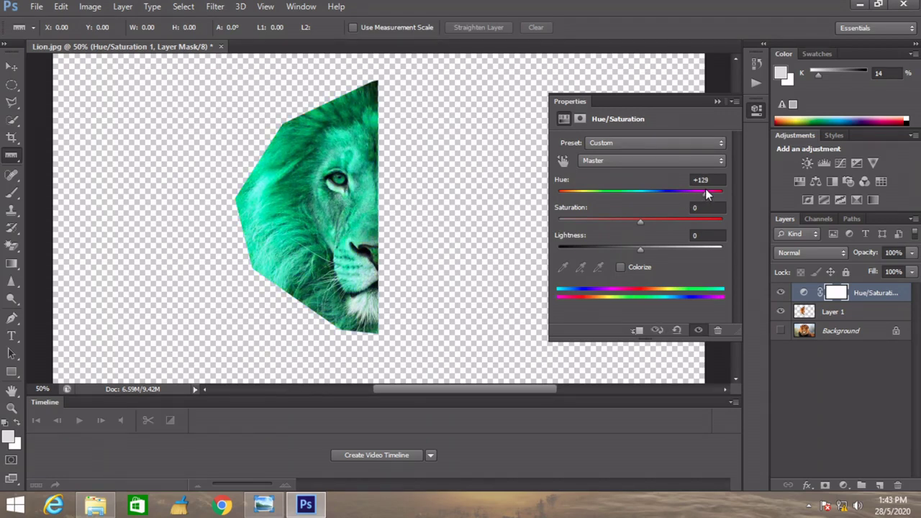
pyautogui.click(717, 102)
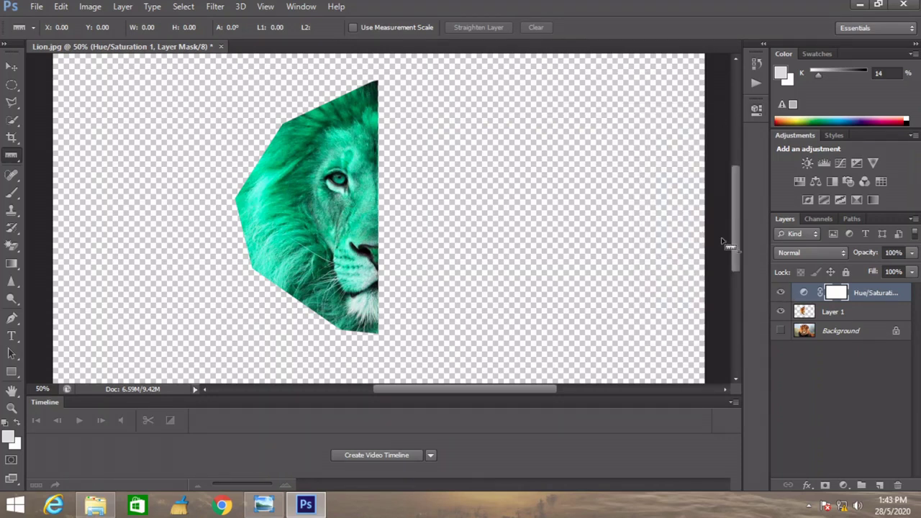
pyautogui.click(830, 317)
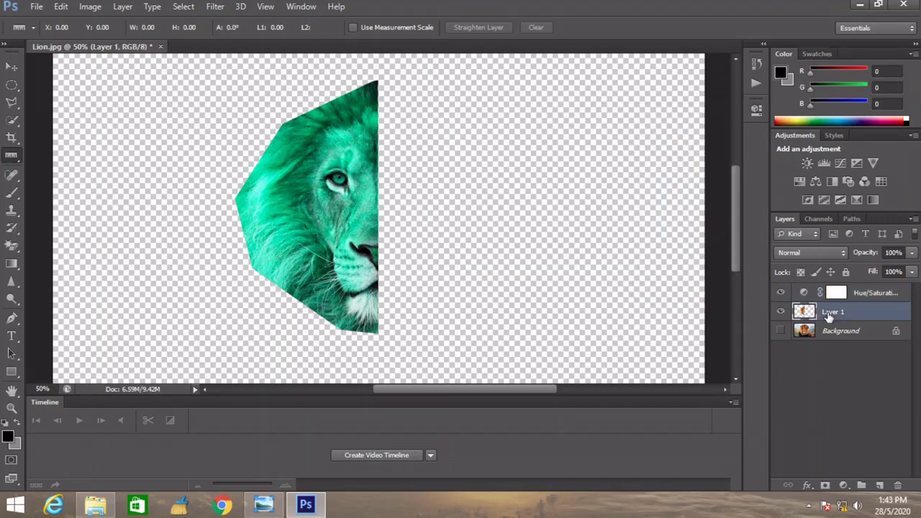
# - Apply Oil Paint with Stylization, Cleanliness, Scale, Bristle Detail 10, Angular Direction 360, Shine 0
pyautogui.click(215, 7)
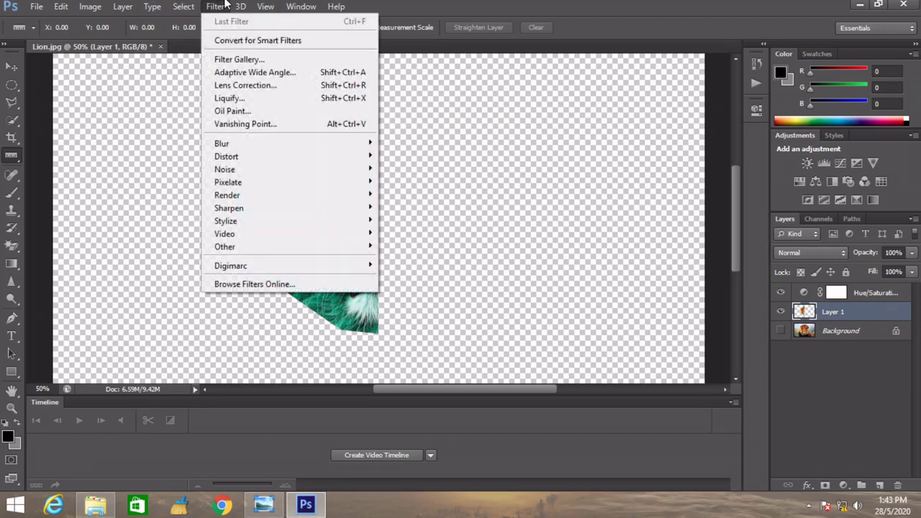
pyautogui.click(185, 6)
pyautogui.moveTo(241, 7)
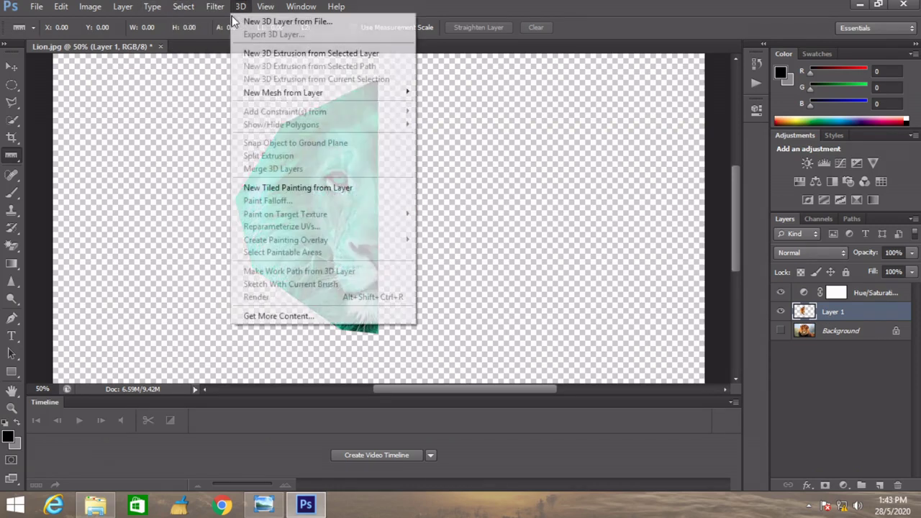
pyautogui.click(254, 62)
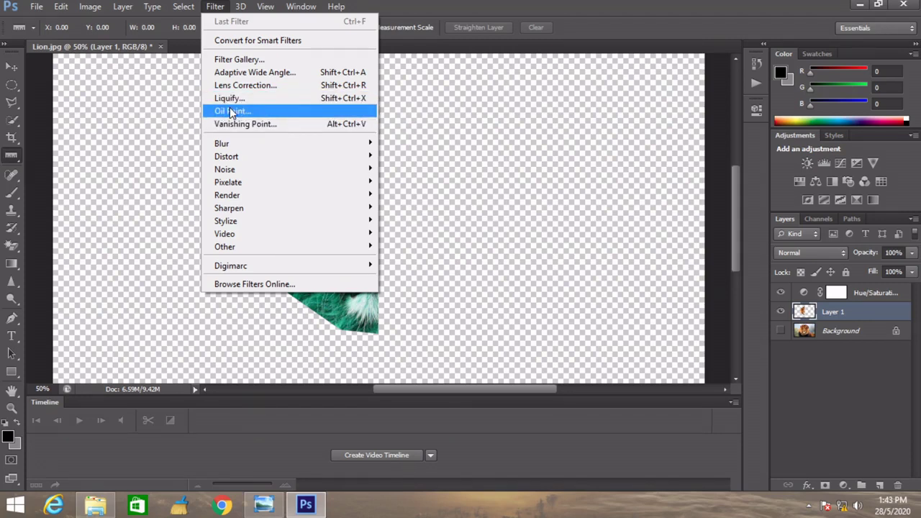
pyautogui.click(230, 110)
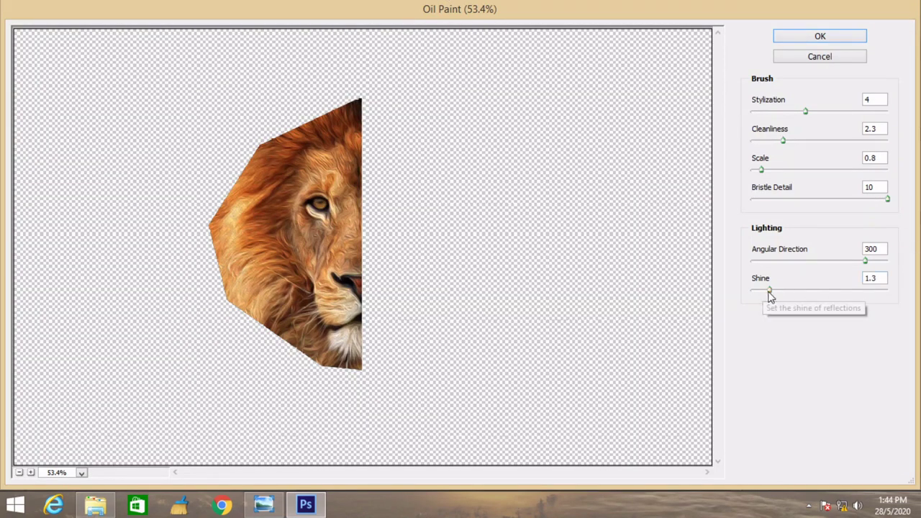
pyautogui.moveTo(769, 291)
pyautogui.mouseDown()
pyautogui.moveTo(833, 309)
pyautogui.moveTo(730, 303)
pyautogui.mouseUp()
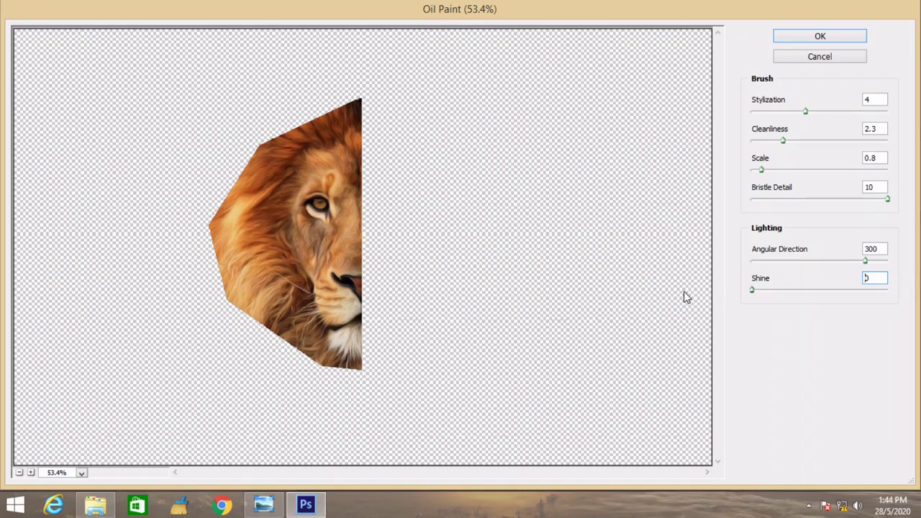
pyautogui.moveTo(865, 262); pyautogui.dragTo(906, 268)
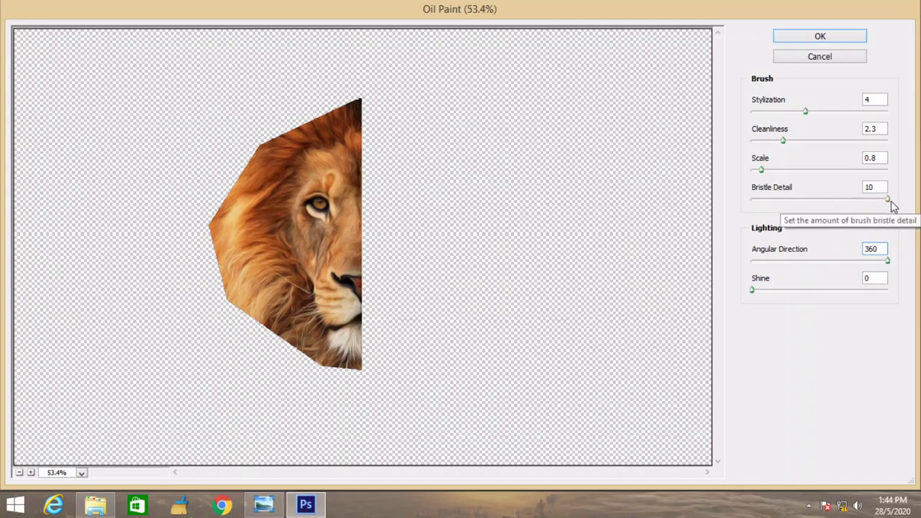
pyautogui.moveTo(759, 168); pyautogui.dragTo(889, 171)
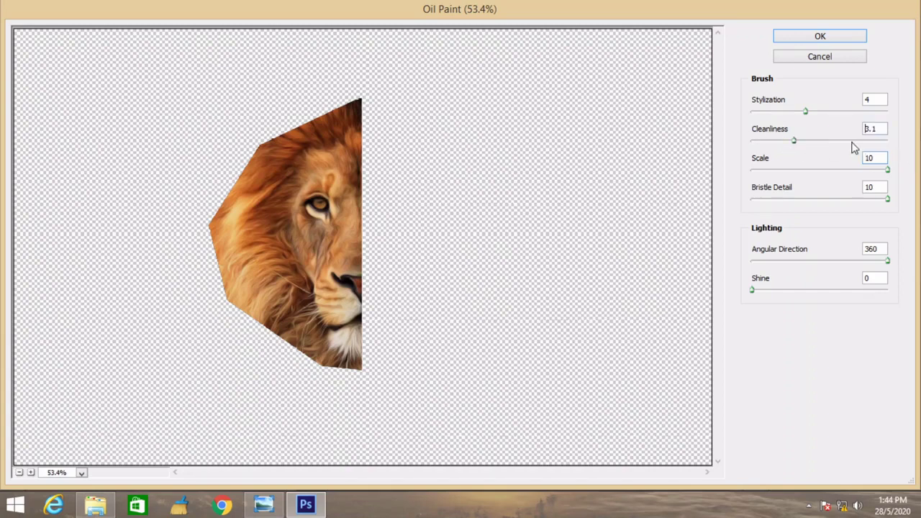
pyautogui.moveTo(853, 147); pyautogui.dragTo(899, 141)
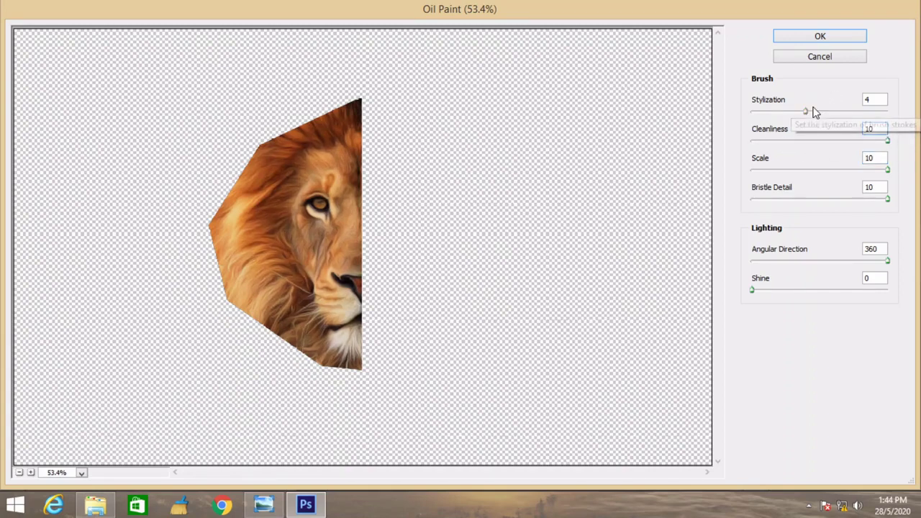
pyautogui.moveTo(806, 112)
pyautogui.mouseDown()
pyautogui.moveTo(917, 119)
pyautogui.moveTo(751, 156)
pyautogui.moveTo(891, 115)
pyautogui.moveTo(917, 116)
pyautogui.mouseUp()
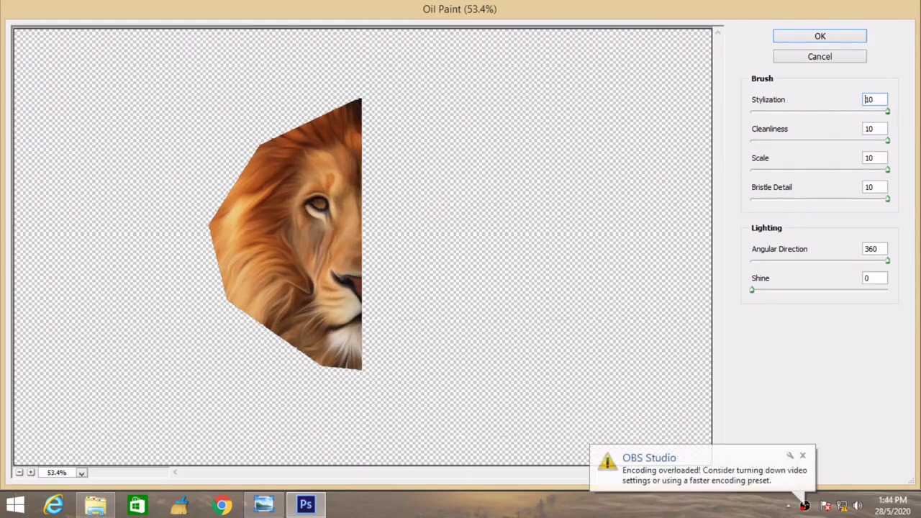
pyautogui.click(790, 42)
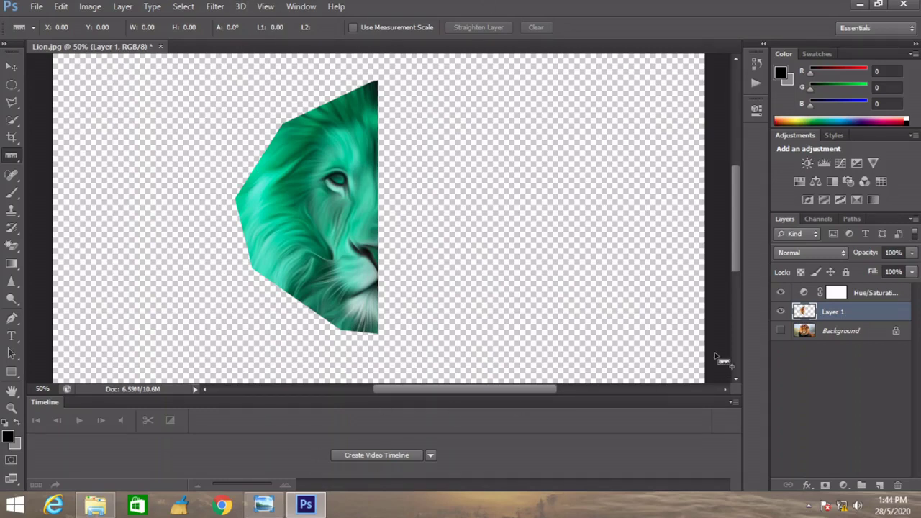
# - Open and close Layer 1's context menu and Layer Style dialog without changes
pyautogui.rightClick(804, 312)
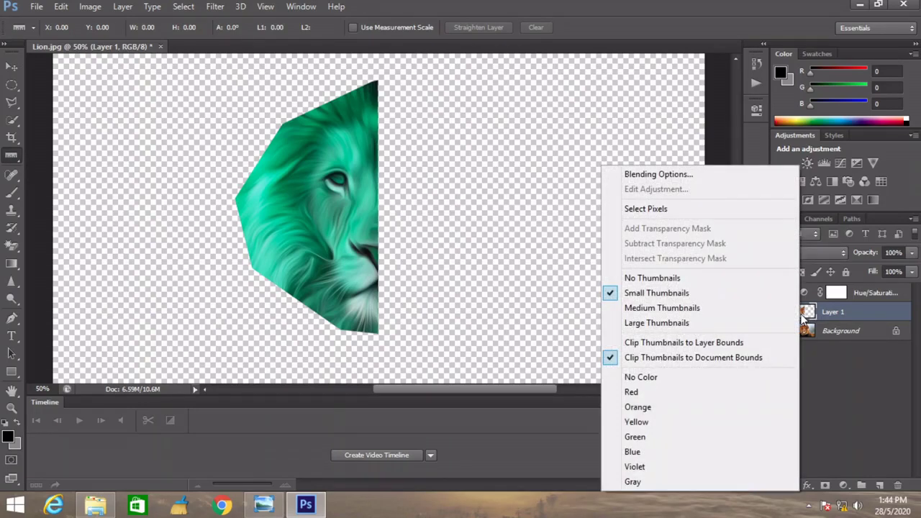
pyautogui.click(839, 320)
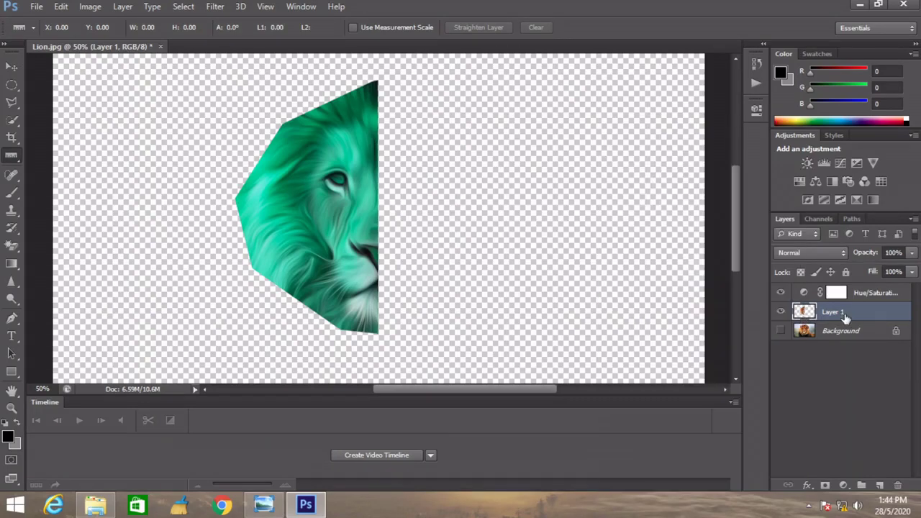
pyautogui.doubleClick(804, 312)
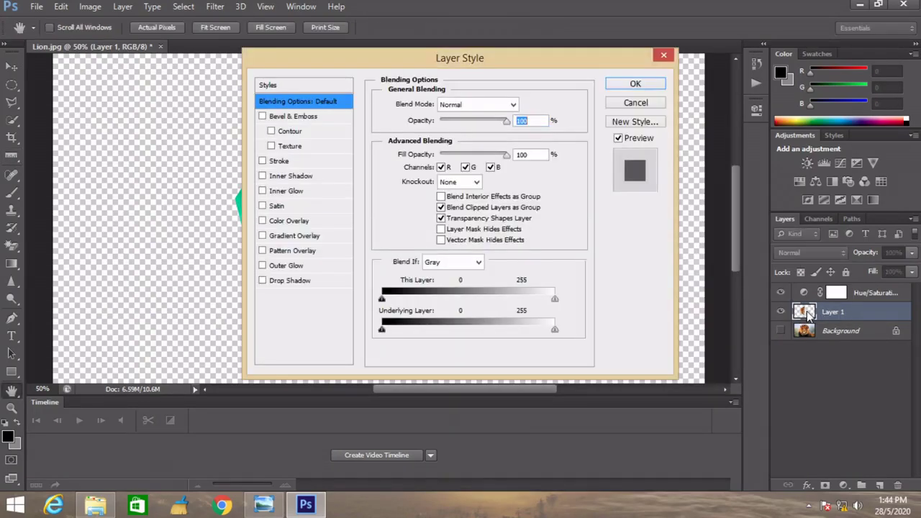
pyautogui.click(663, 56)
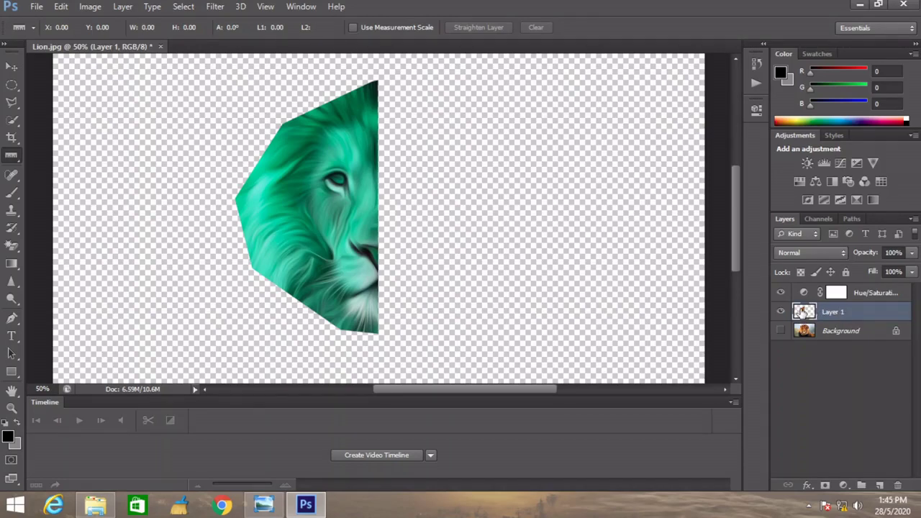
# - Duplicate Layer 1 and move the copy above the Hue/Saturation layer, then select it
pyautogui.rightClick(803, 314)
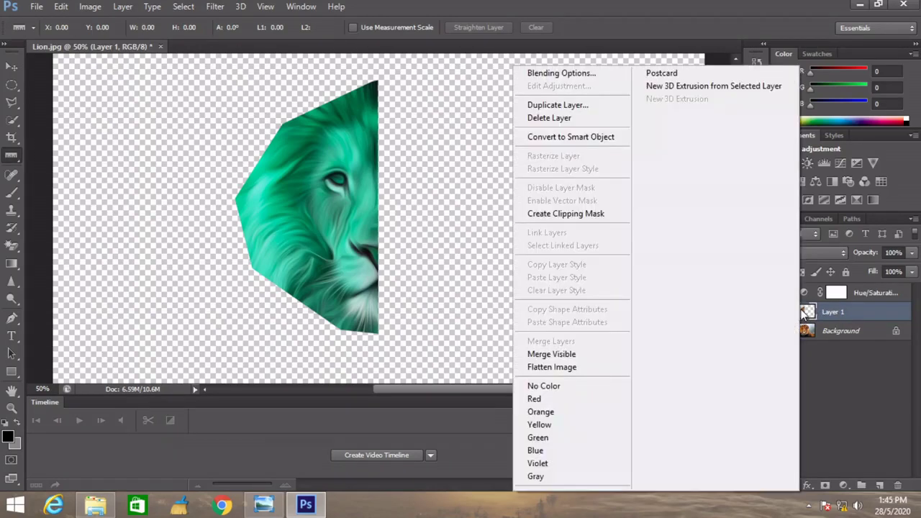
pyautogui.click(583, 112)
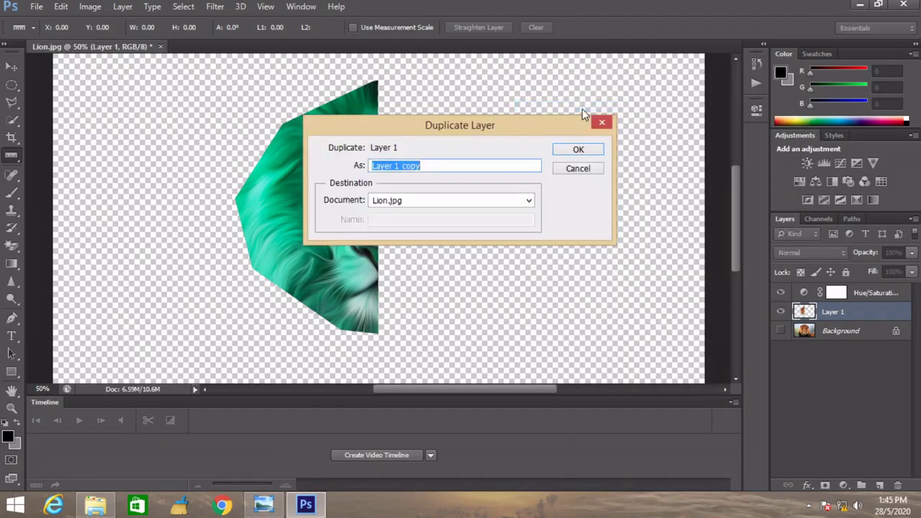
pyautogui.click(578, 151)
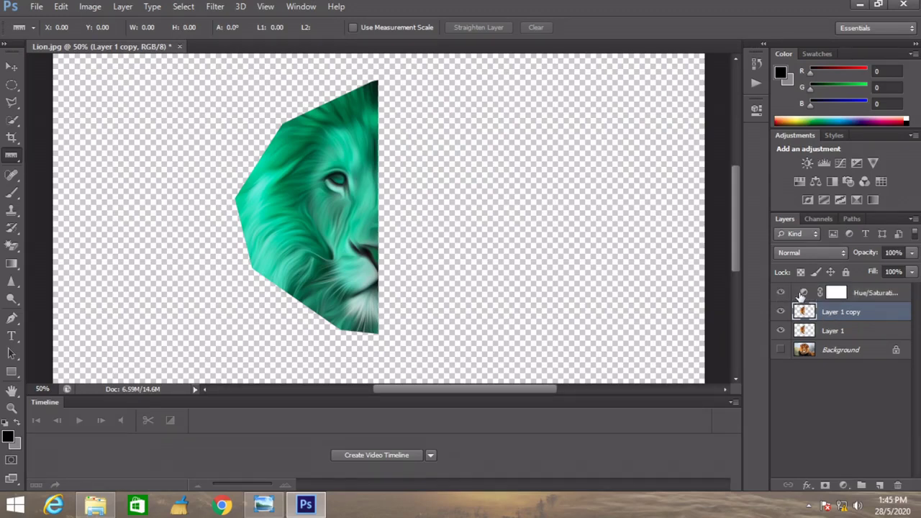
pyautogui.moveTo(828, 317)
pyautogui.mouseDown()
pyautogui.moveTo(822, 294)
pyautogui.moveTo(816, 321)
pyautogui.mouseUp()
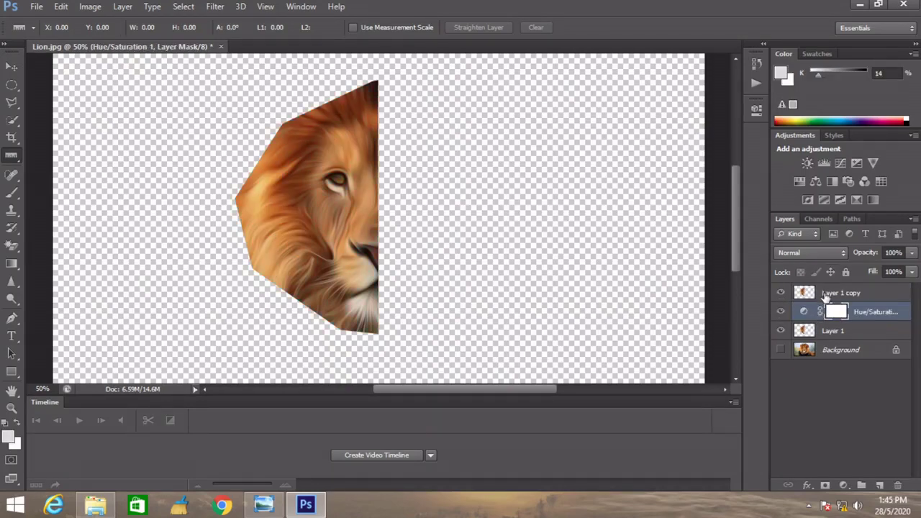
pyautogui.click(825, 297)
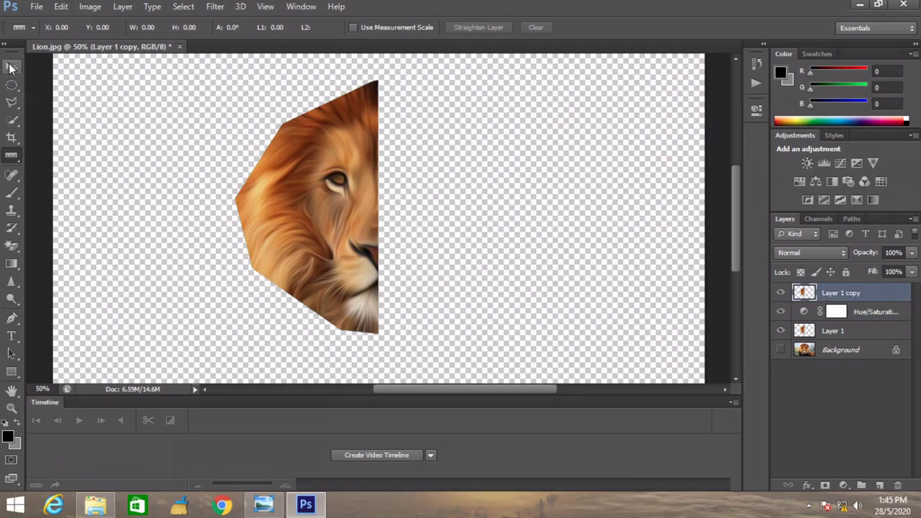
pyautogui.click(11, 67)
# - Flip Layer 1 copy horizontally into the right half of the face and nudge it left
pyautogui.moveTo(232, 209); pyautogui.dragTo(533, 234)
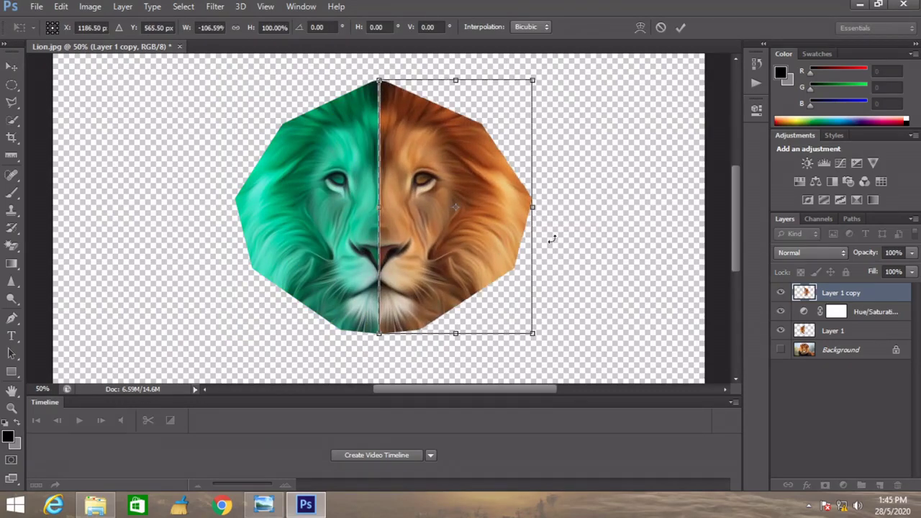
pyautogui.click(12, 85)
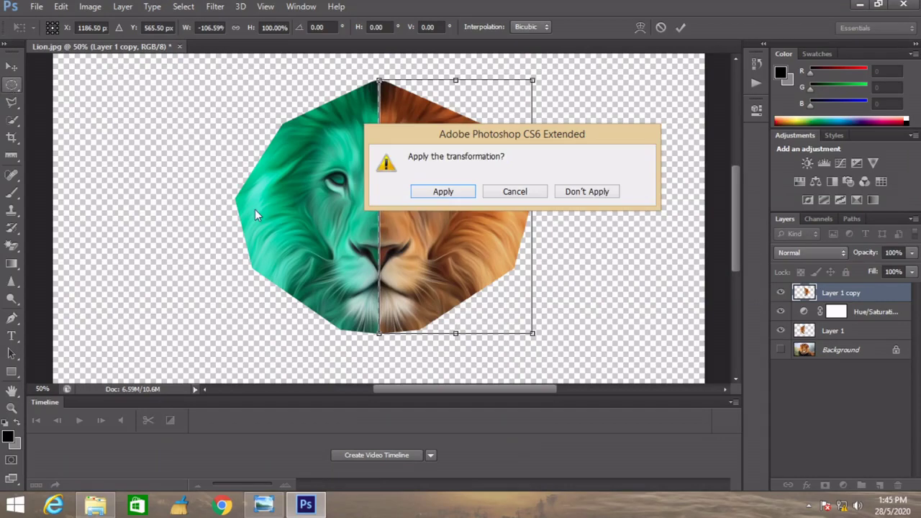
pyautogui.click(443, 191)
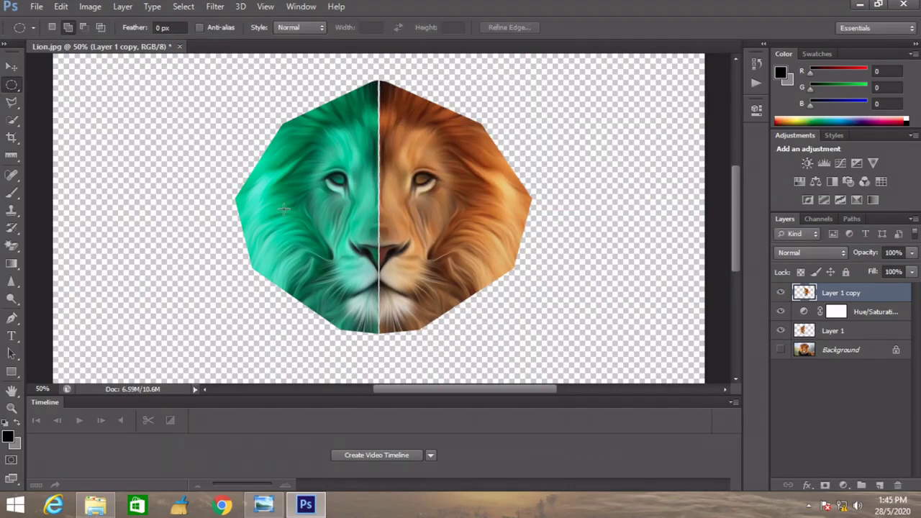
pyautogui.click(11, 67)
pyautogui.press('Left')
pyautogui.press('Left')
pyautogui.press('Left')
pyautogui.press('Left')
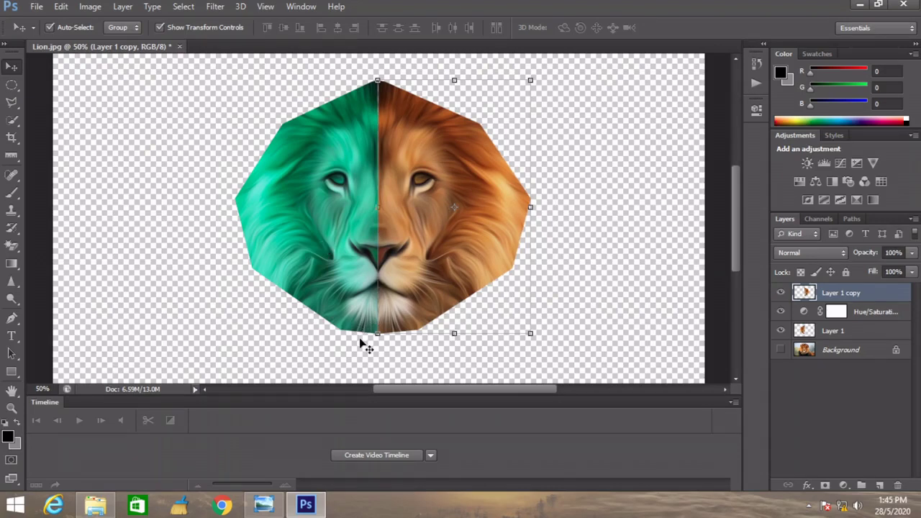
# - Select the orange right half of the lion
pyautogui.click(288, 332)
pyautogui.click(421, 195)
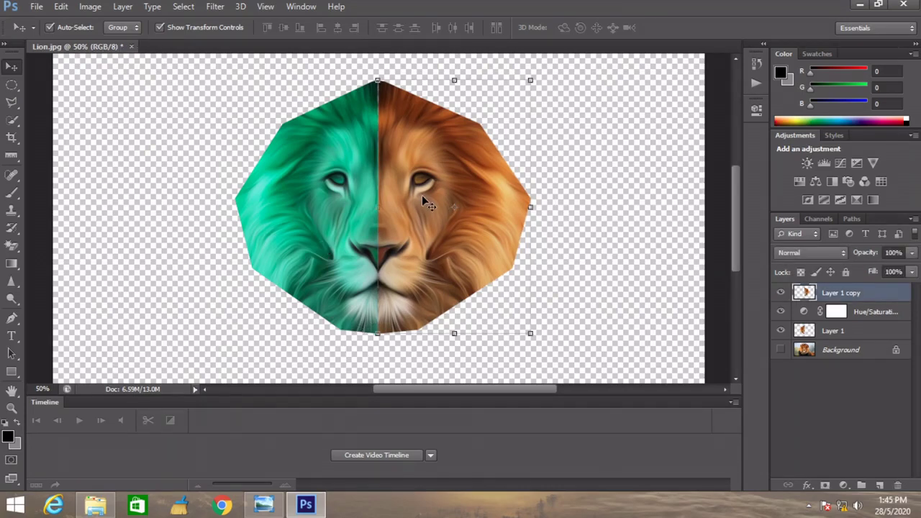
pyautogui.click(218, 339)
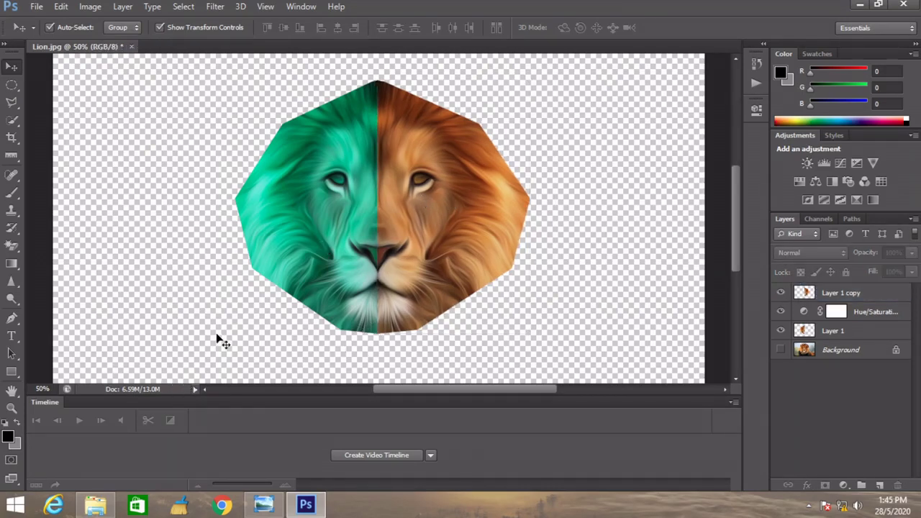
pyautogui.click(468, 217)
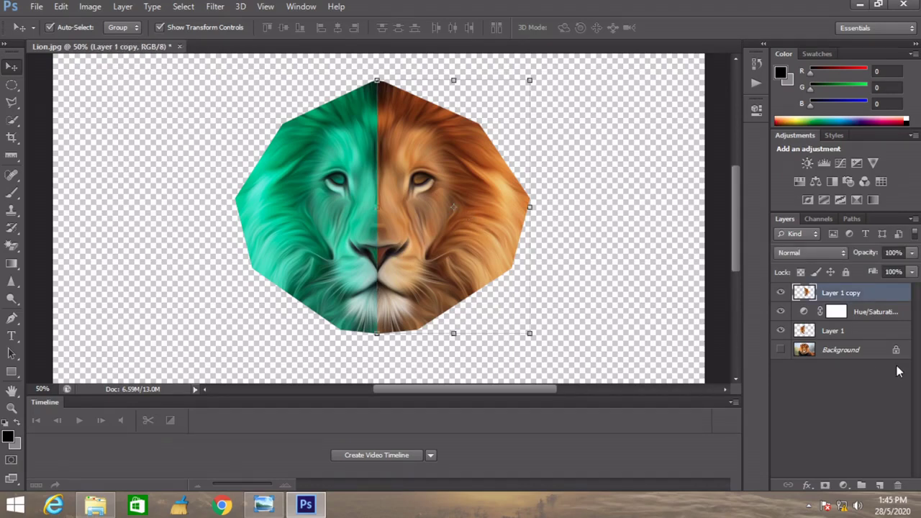
# - Add a Hue/Saturation layer at Hue -35, clipped to Layer 1 copy, turning the right half red
pyautogui.click(844, 486)
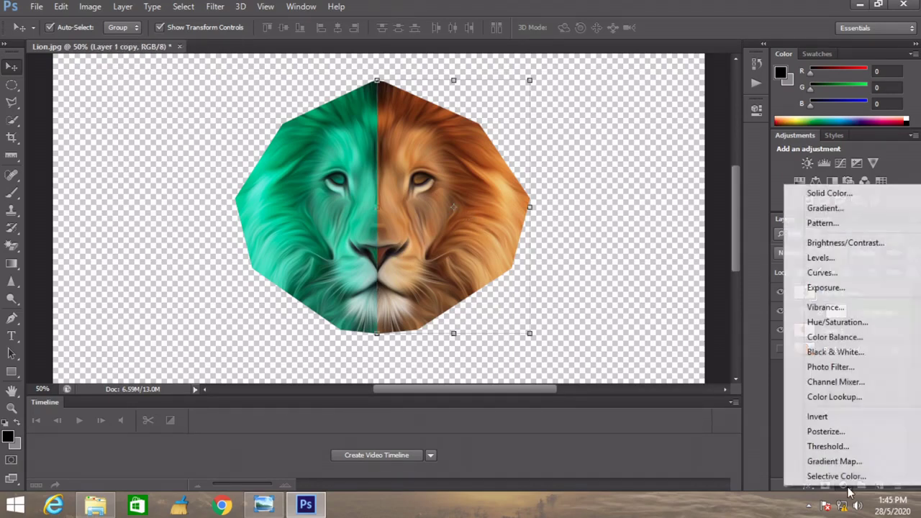
pyautogui.click(835, 323)
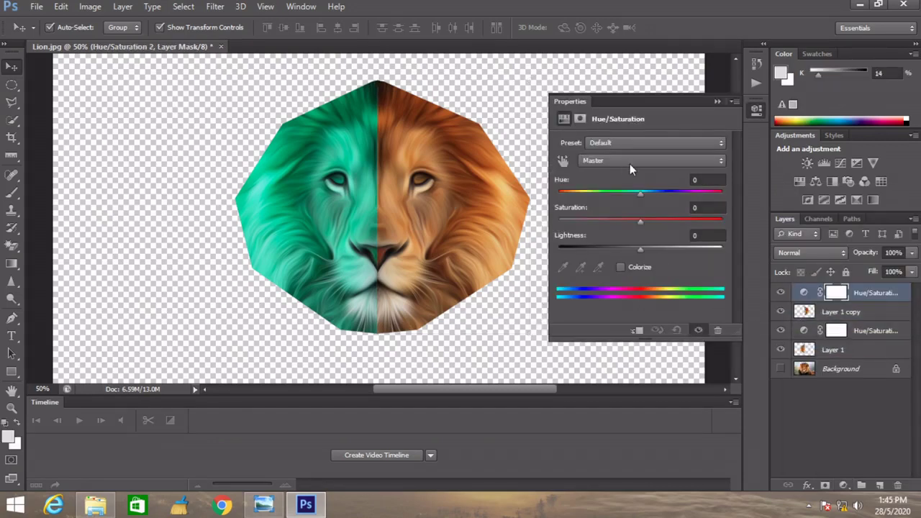
pyautogui.moveTo(641, 193)
pyautogui.mouseDown()
pyautogui.moveTo(656, 200)
pyautogui.moveTo(605, 208)
pyautogui.mouseUp()
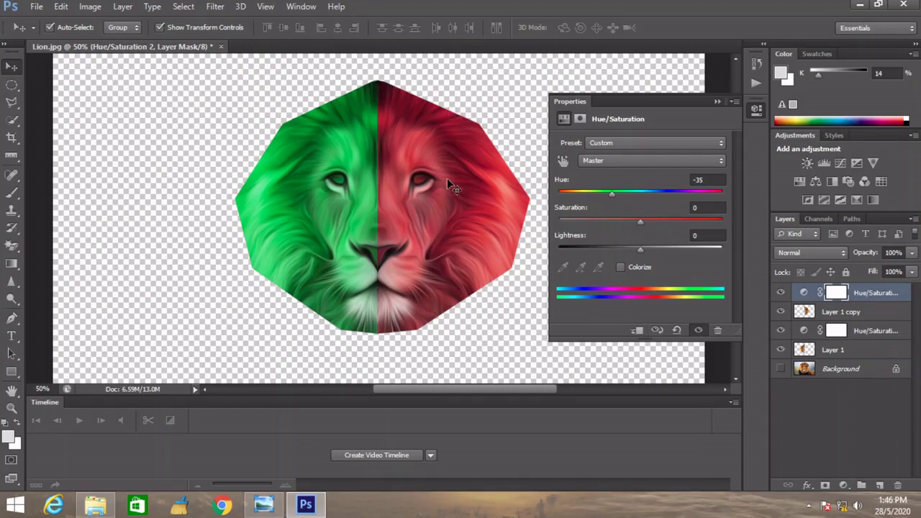
pyautogui.click(637, 330)
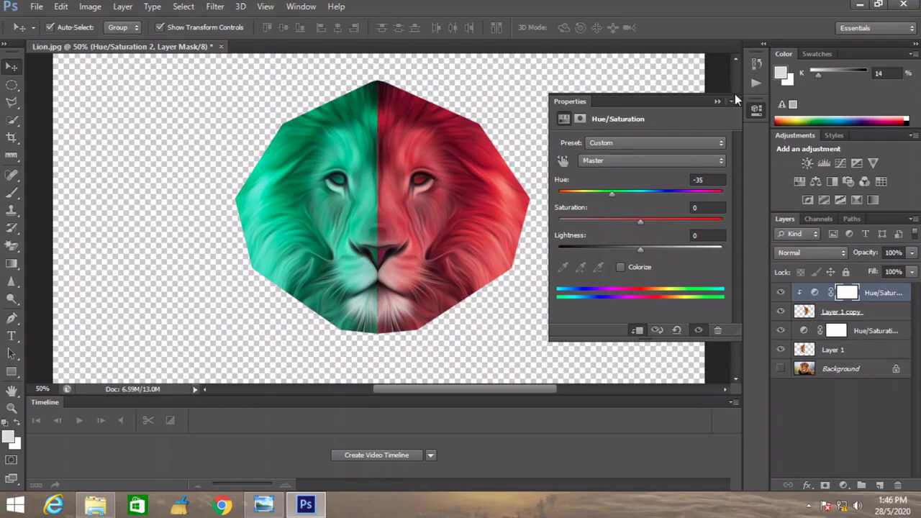
pyautogui.click(721, 105)
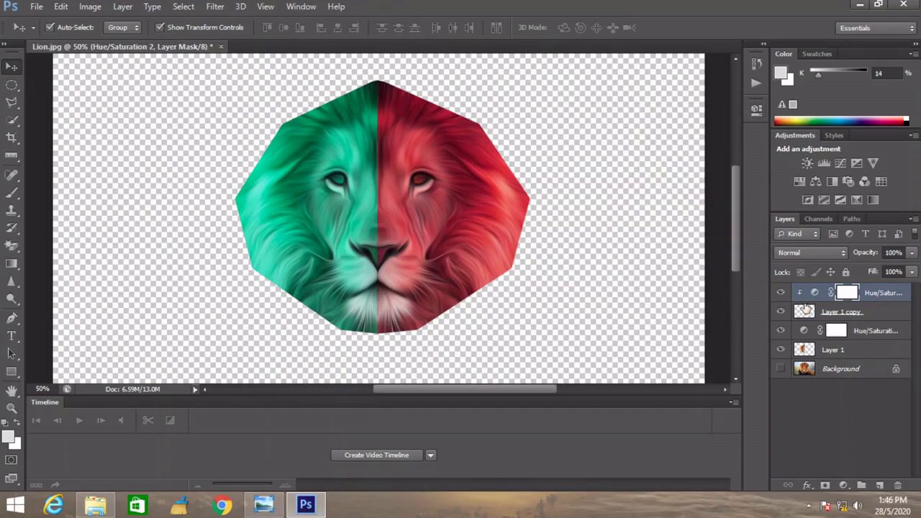
pyautogui.click(824, 350)
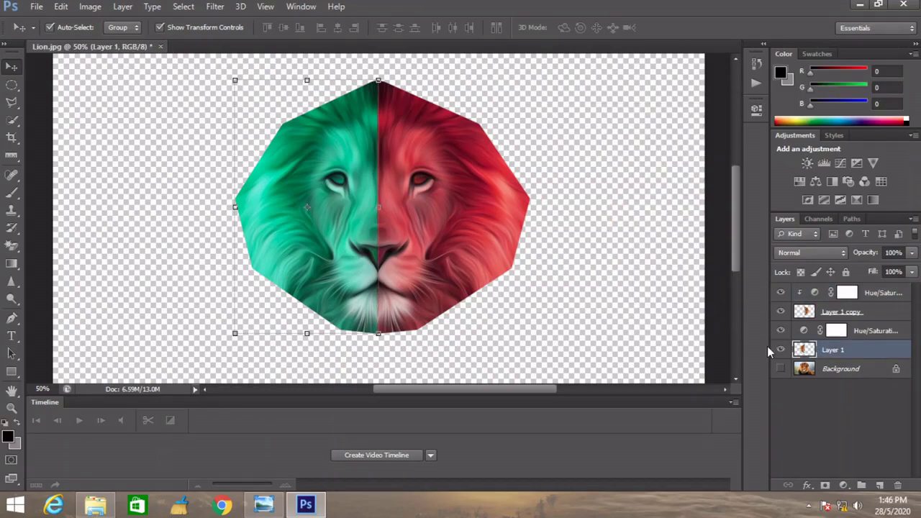
# - Try Diffuse Glow from the Distort category of the Filter Gallery, then cancel it
pyautogui.click(220, 7)
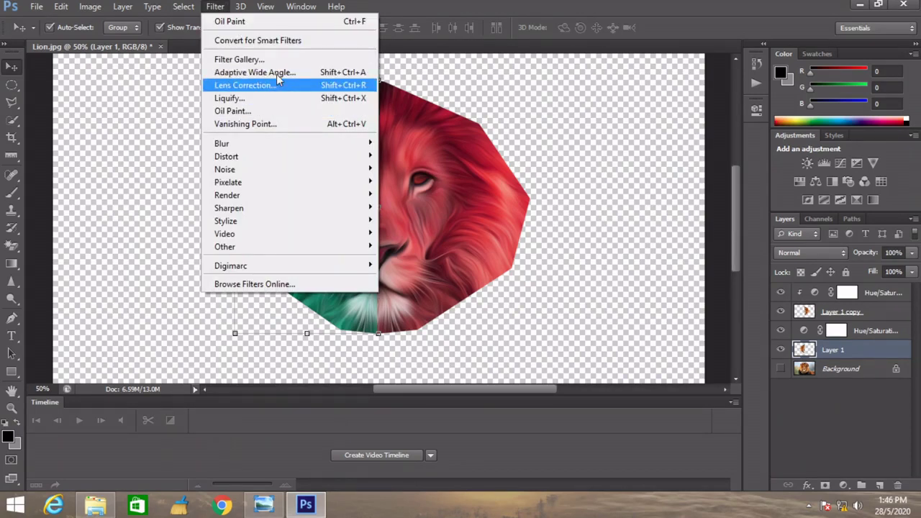
pyautogui.click(252, 61)
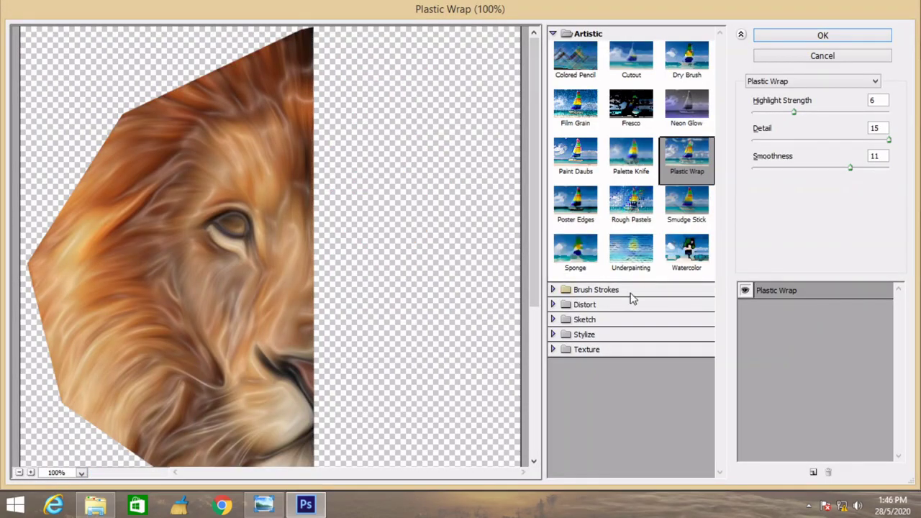
pyautogui.click(630, 292)
pyautogui.scroll(-1, 637, 310)
pyautogui.click(622, 426)
pyautogui.scroll(-1, 621, 432)
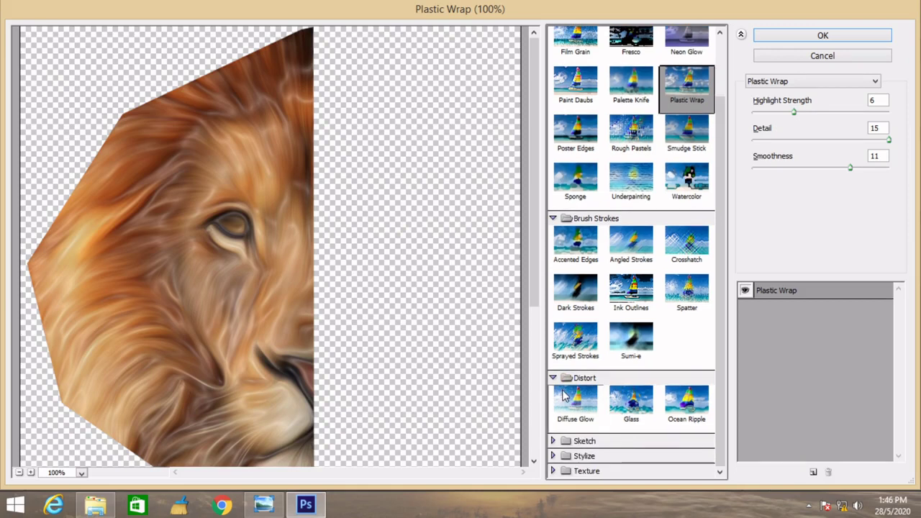
pyautogui.click(566, 395)
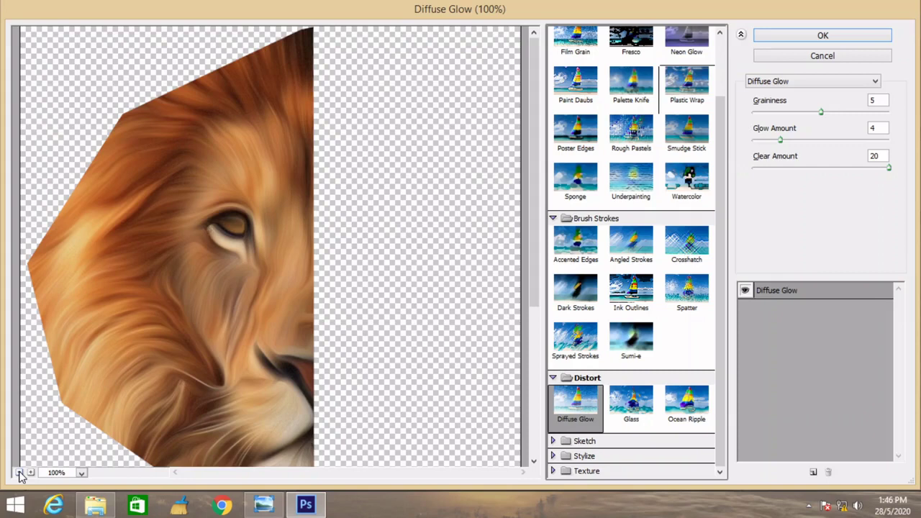
pyautogui.click(20, 474)
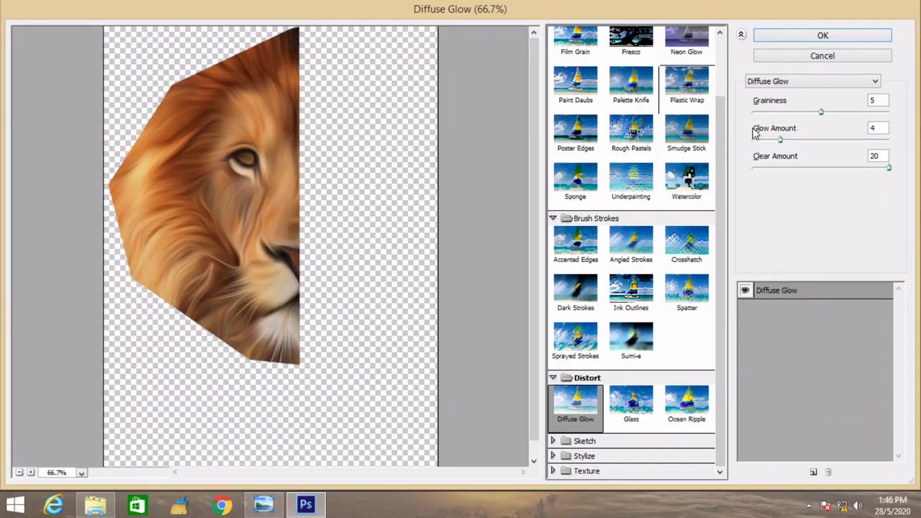
pyautogui.moveTo(821, 112); pyautogui.dragTo(875, 111)
pyautogui.moveTo(785, 141)
pyautogui.mouseDown()
pyautogui.moveTo(866, 142)
pyautogui.moveTo(832, 142)
pyautogui.moveTo(760, 164)
pyautogui.mouseUp()
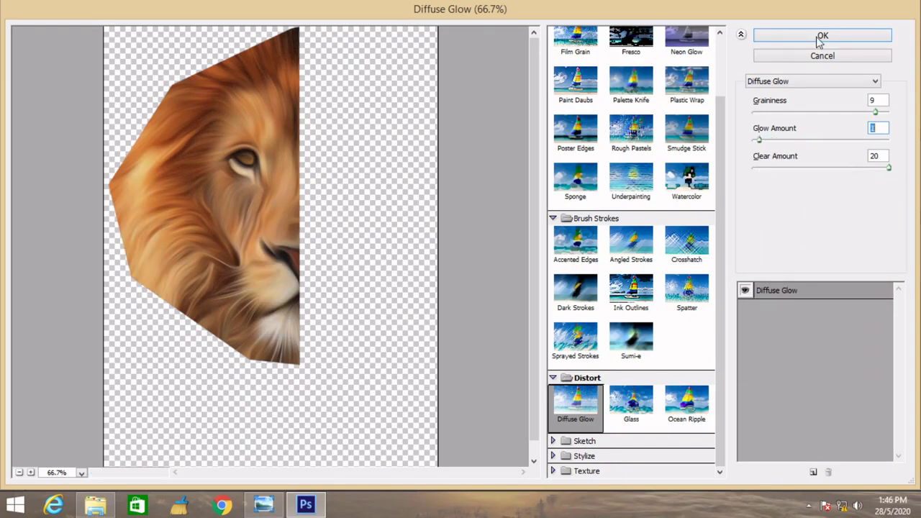
pyautogui.click(816, 62)
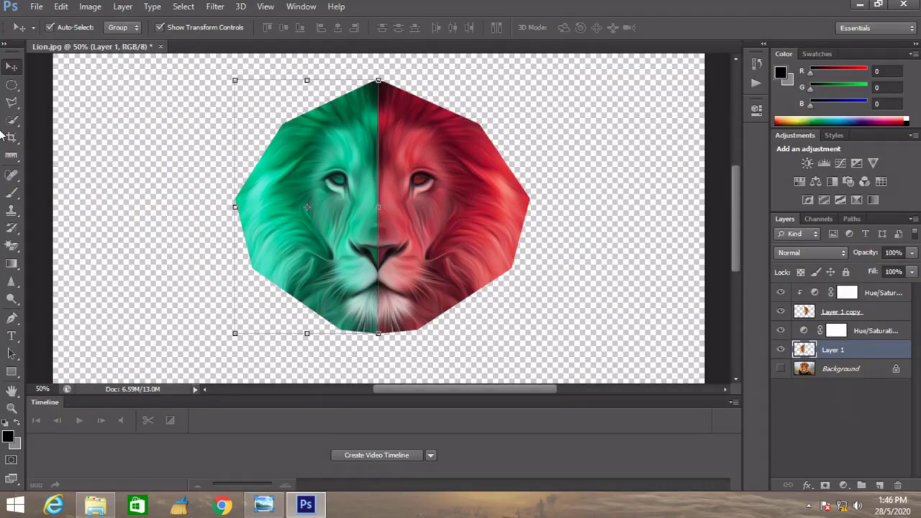
# - Set the background colour to white
pyautogui.click(13, 445)
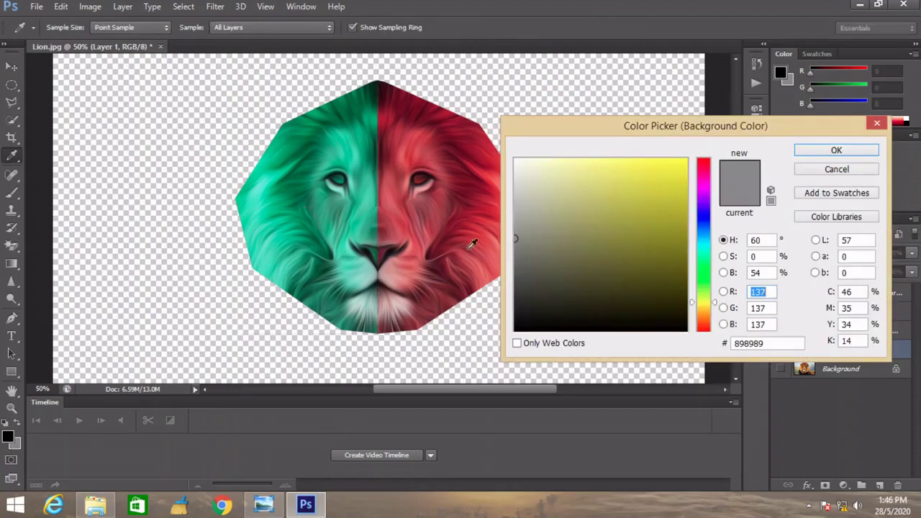
pyautogui.moveTo(546, 237); pyautogui.dragTo(504, 151)
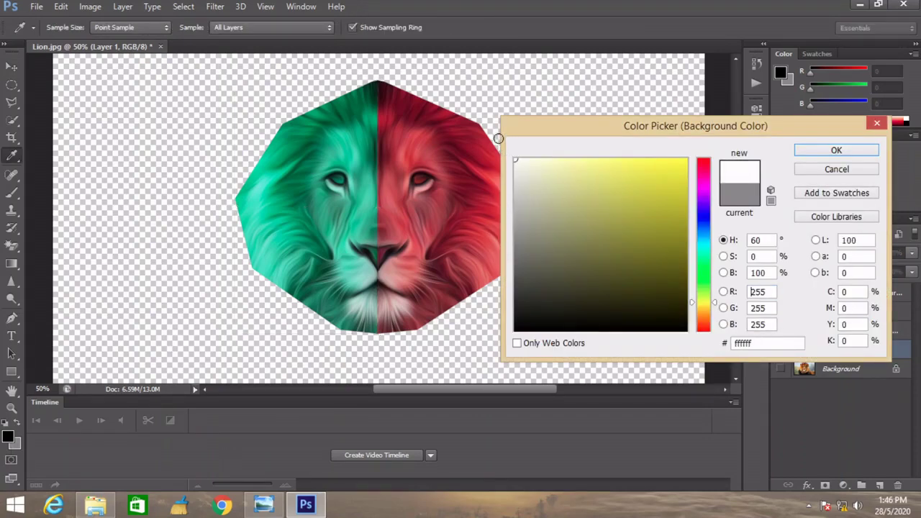
pyautogui.click(835, 151)
pyautogui.press('v')
# - Apply Diffuse Glow to Layer 1 with Graininess 2, Glow Amount 16, Clear Amount 20
pyautogui.click(216, 7)
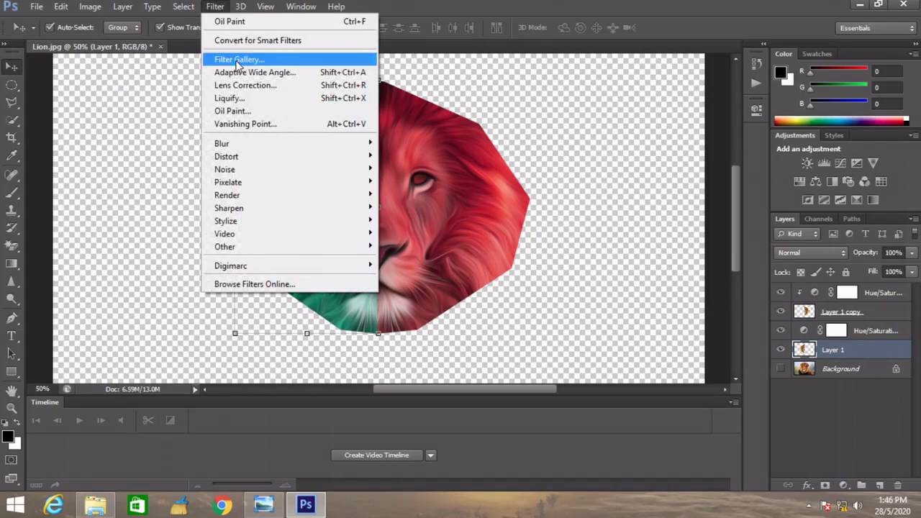
pyautogui.click(259, 60)
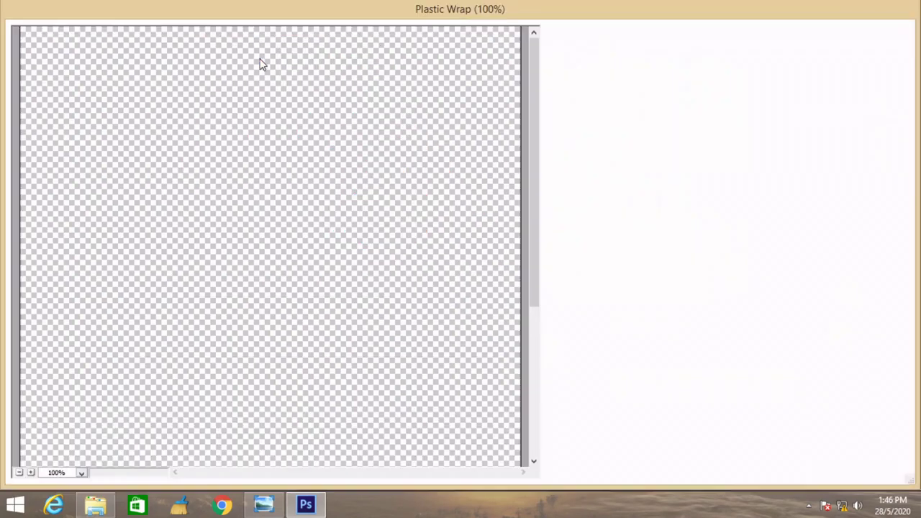
pyautogui.click(597, 306)
pyautogui.click(599, 328)
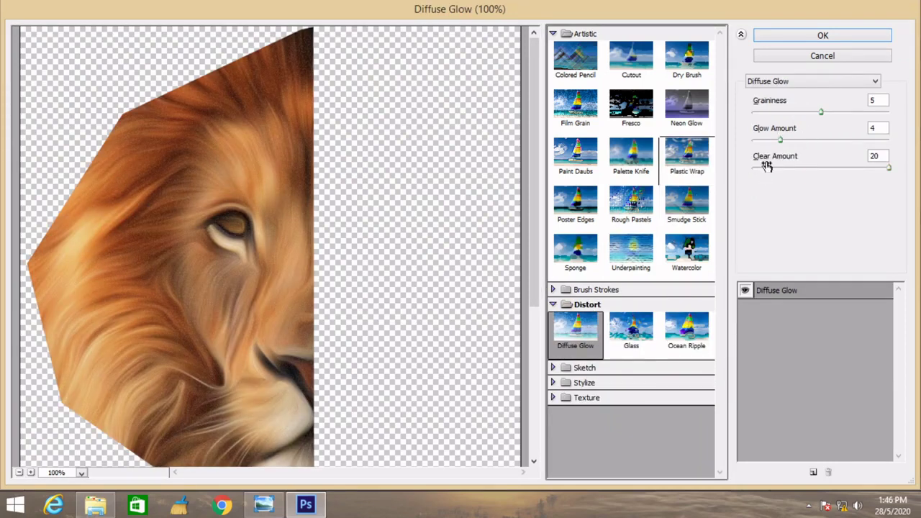
pyautogui.moveTo(781, 140); pyautogui.dragTo(861, 142)
pyautogui.moveTo(807, 112); pyautogui.dragTo(780, 112)
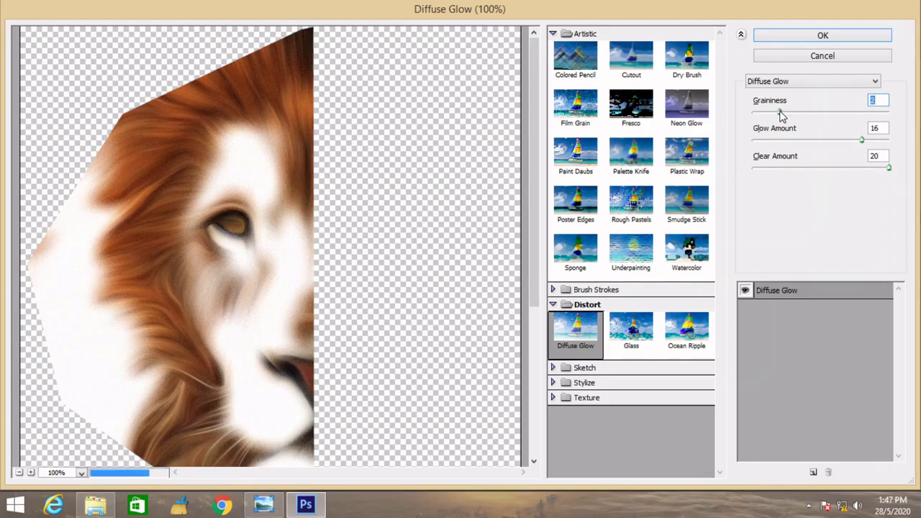
pyautogui.click(781, 36)
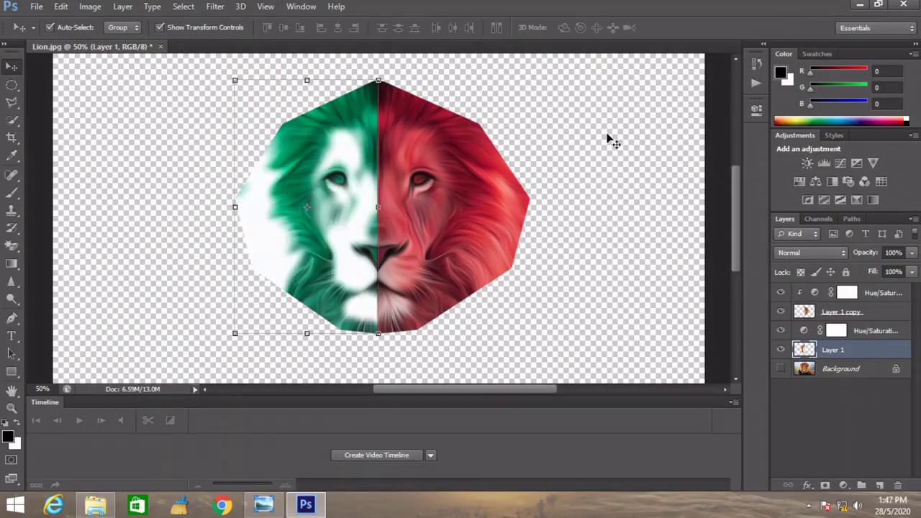
pyautogui.click(563, 290)
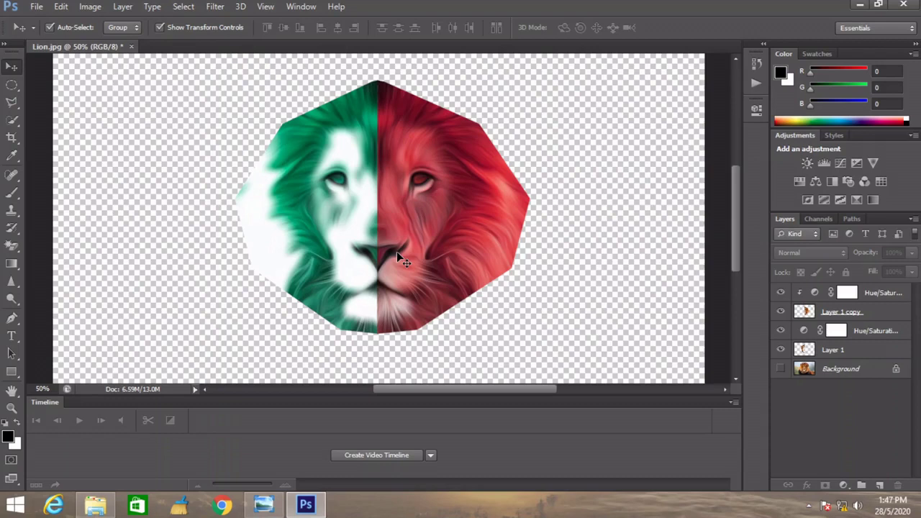
# - Zoom the canvas out to 33.3% with Ctrl+- so the whole lion fits
pyautogui.hotkey('ctrl', '-')
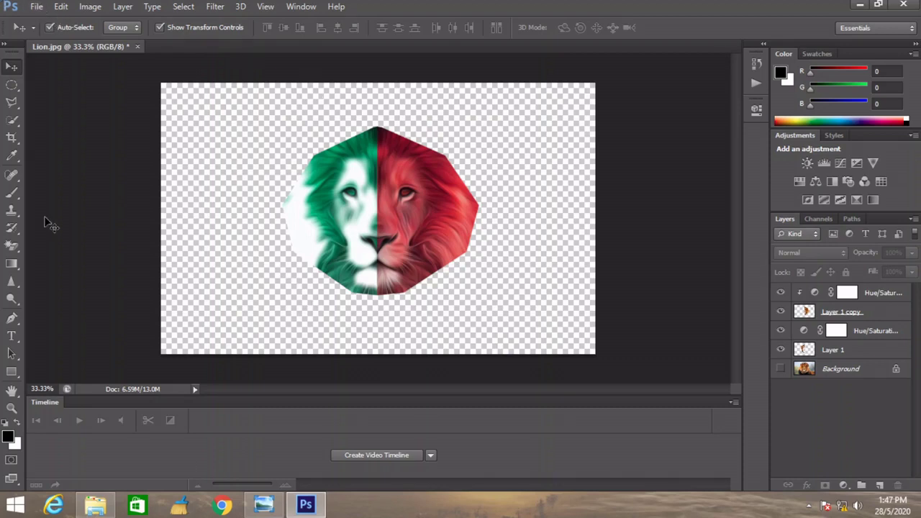
# - Save a copy of the image as Lion3 in JPEG format
pyautogui.click(30, 6)
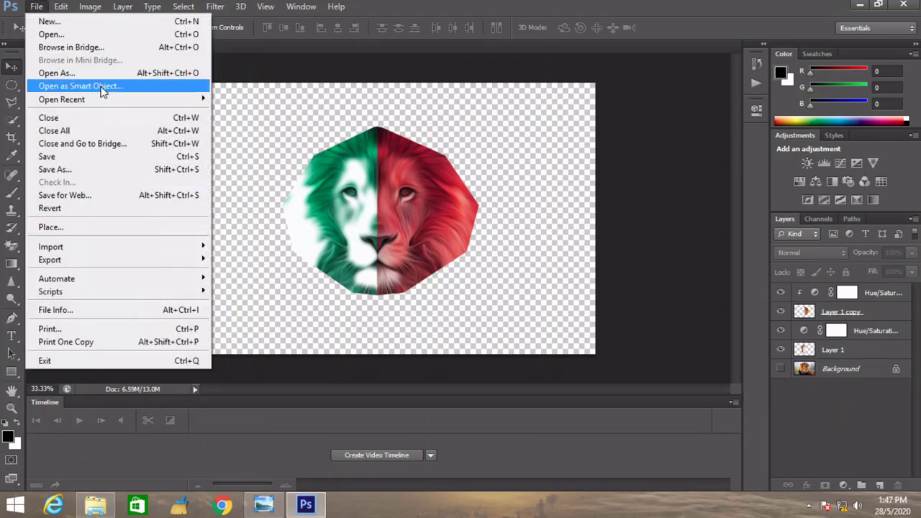
pyautogui.click(163, 158)
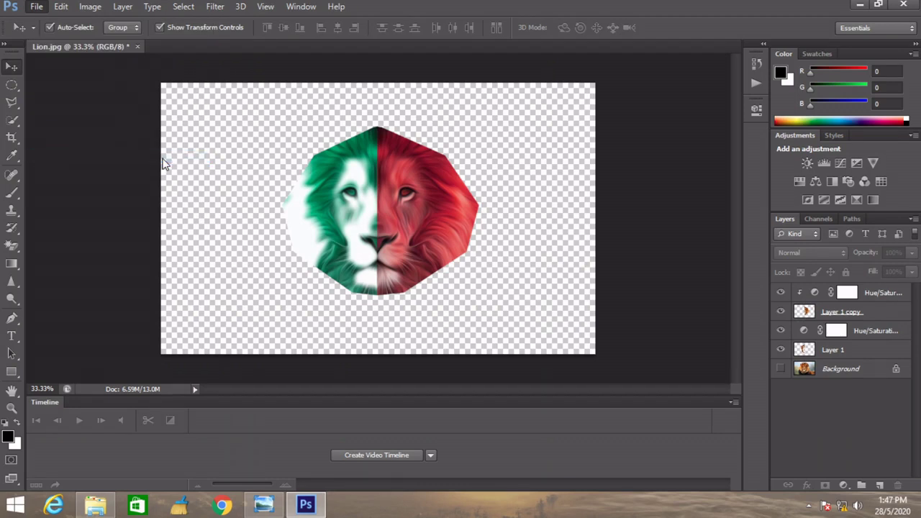
pyautogui.click(413, 306)
pyautogui.write('3.psd')
pyautogui.click(448, 324)
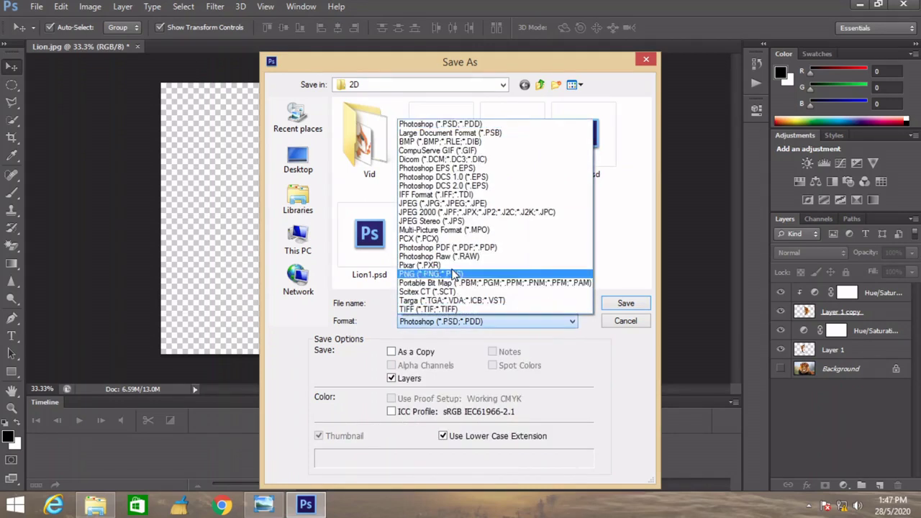
pyautogui.click(441, 203)
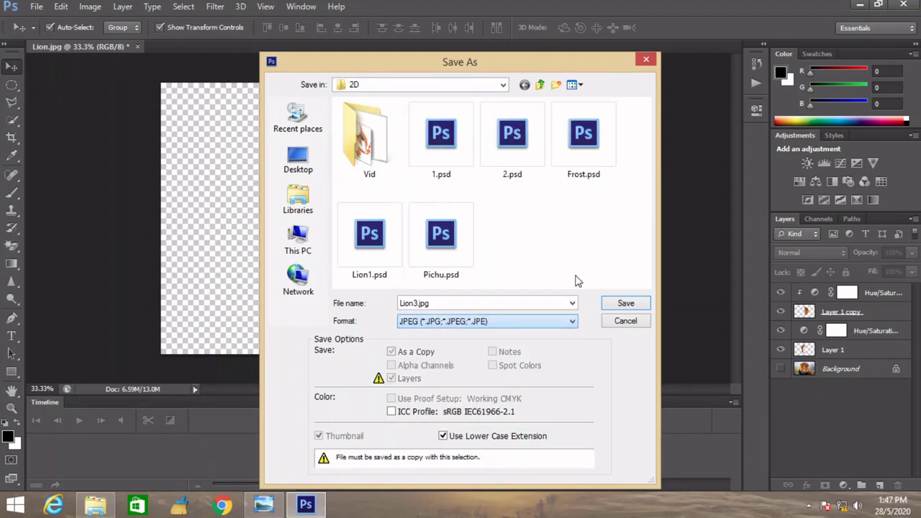
pyautogui.click(620, 308)
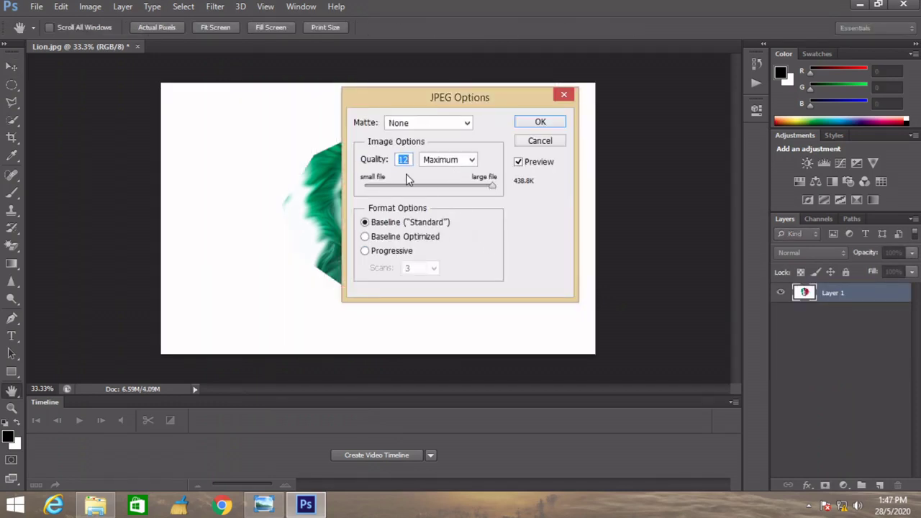
# - Set the JPEG options to Matte Foreground Color (black) at quality 12 and confirm
pyautogui.click(467, 122)
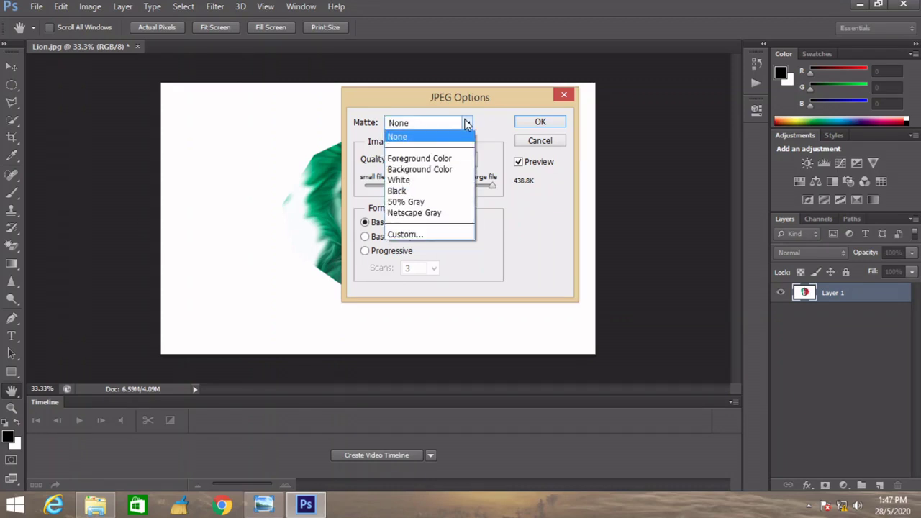
pyautogui.click(432, 155)
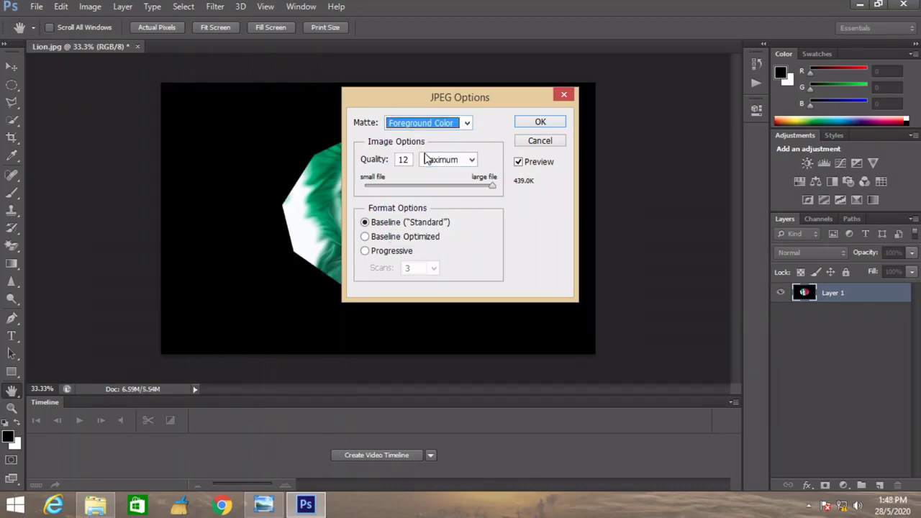
pyautogui.moveTo(459, 97); pyautogui.dragTo(722, 82)
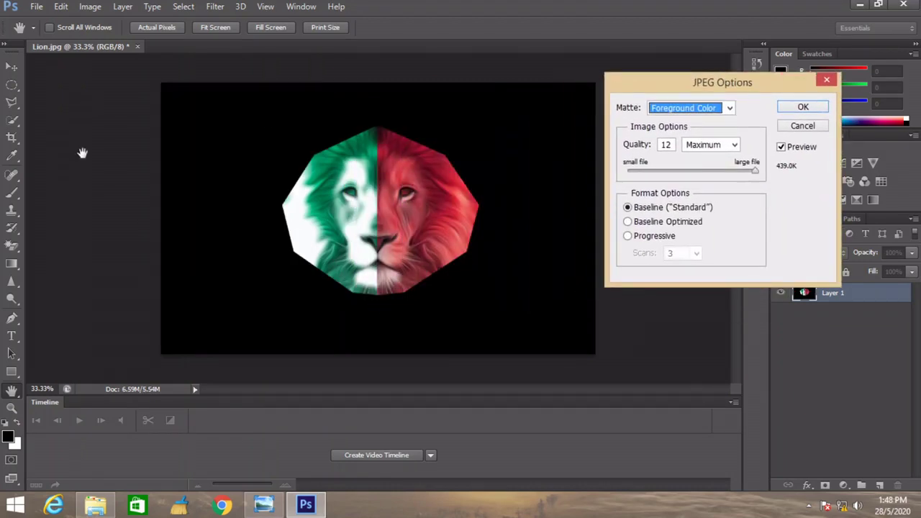
pyautogui.moveTo(720, 89); pyautogui.dragTo(498, 145)
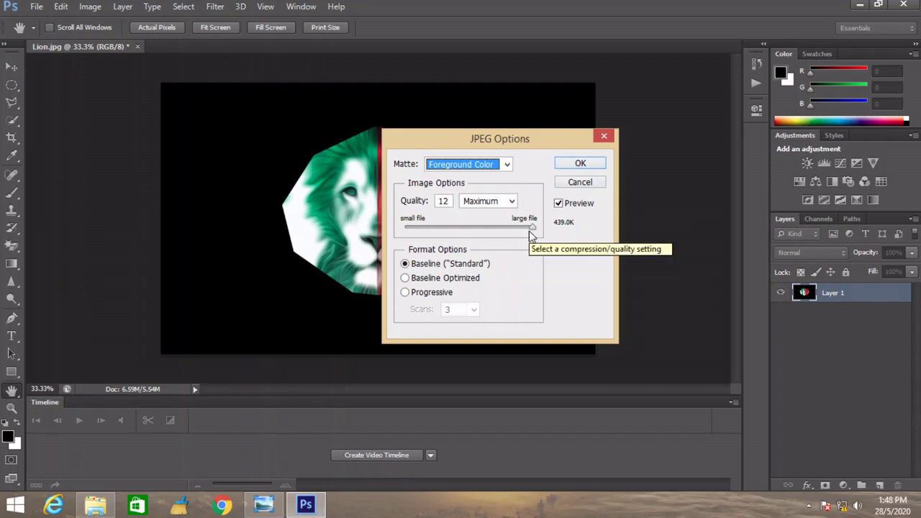
pyautogui.click(570, 164)
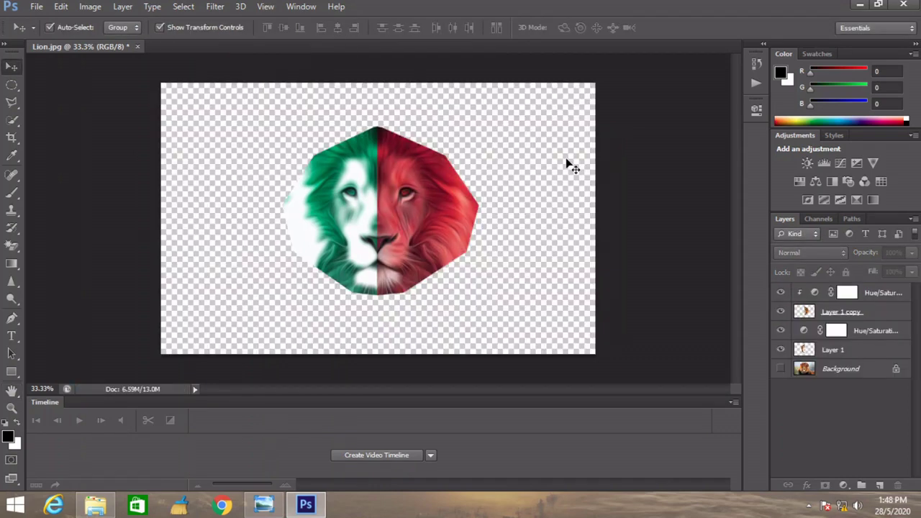
# - Close Lion.jpg and quit Photoshop without saving the layered changes
pyautogui.click(138, 46)
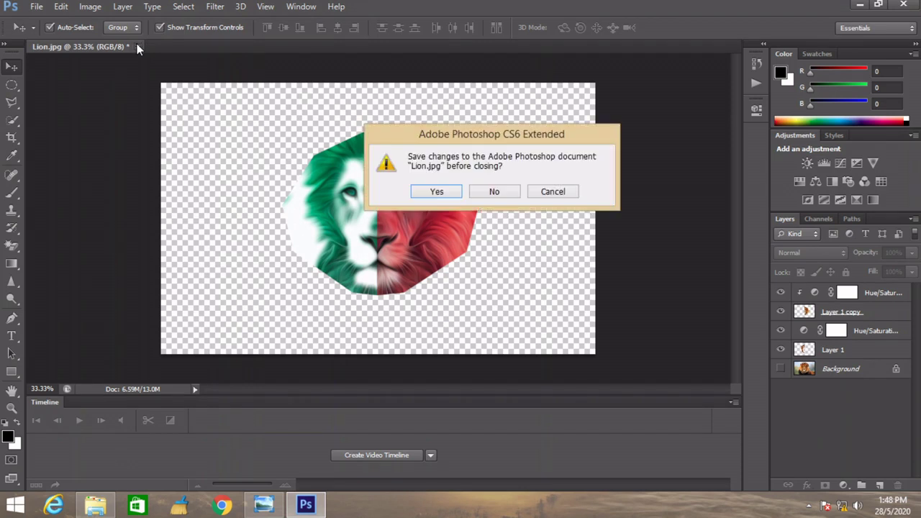
pyautogui.click(438, 191)
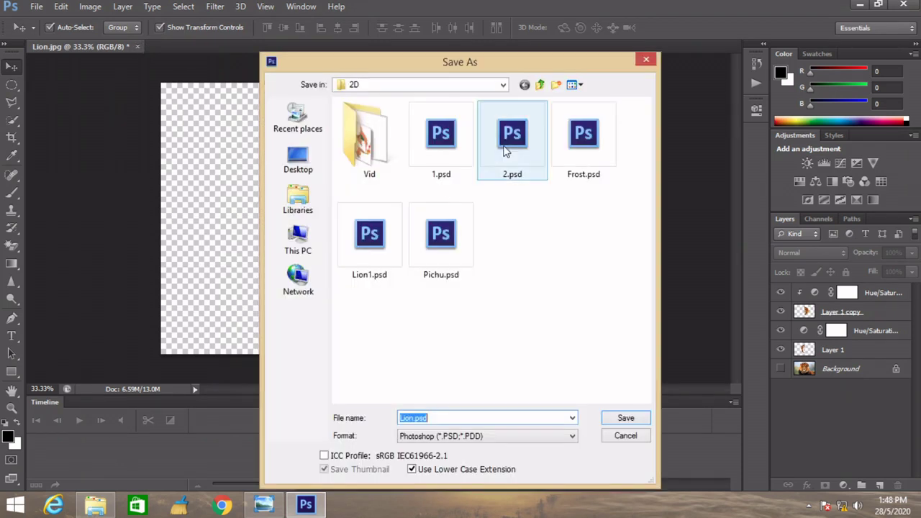
pyautogui.click(613, 437)
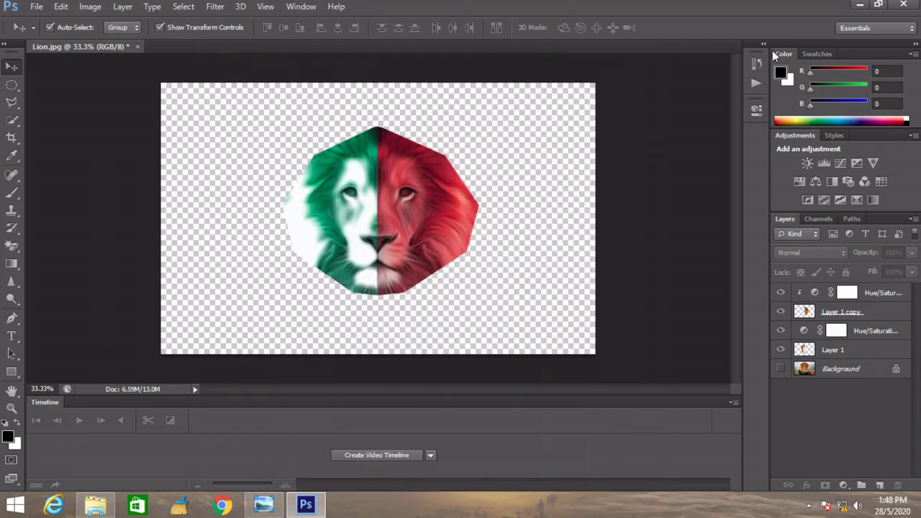
pyautogui.click(905, 5)
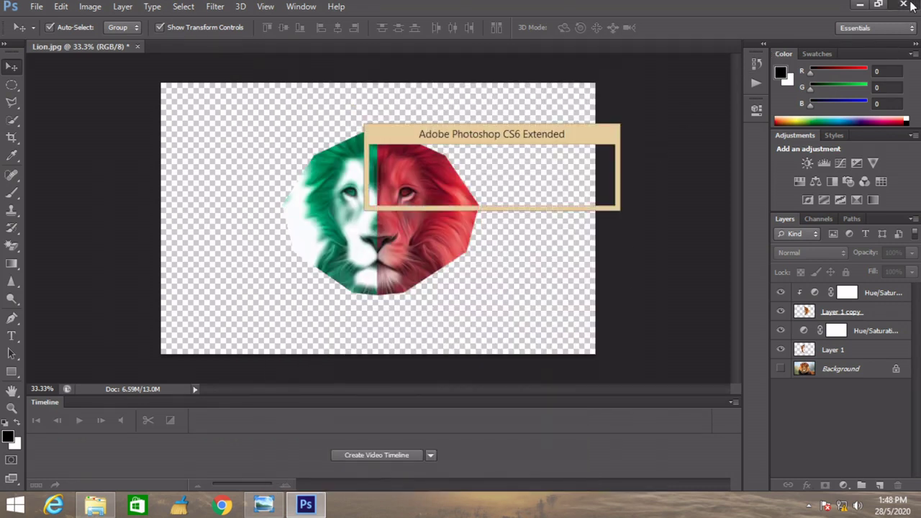
pyautogui.click(510, 194)
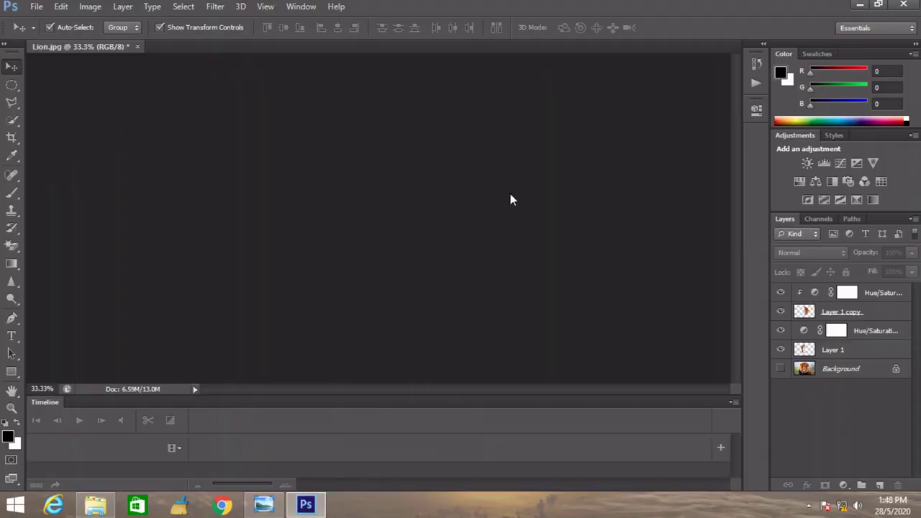
# - Browse This PC to the 2D folder on Local Disk (E:) and open Lion3.jpg
pyautogui.click(862, 5)
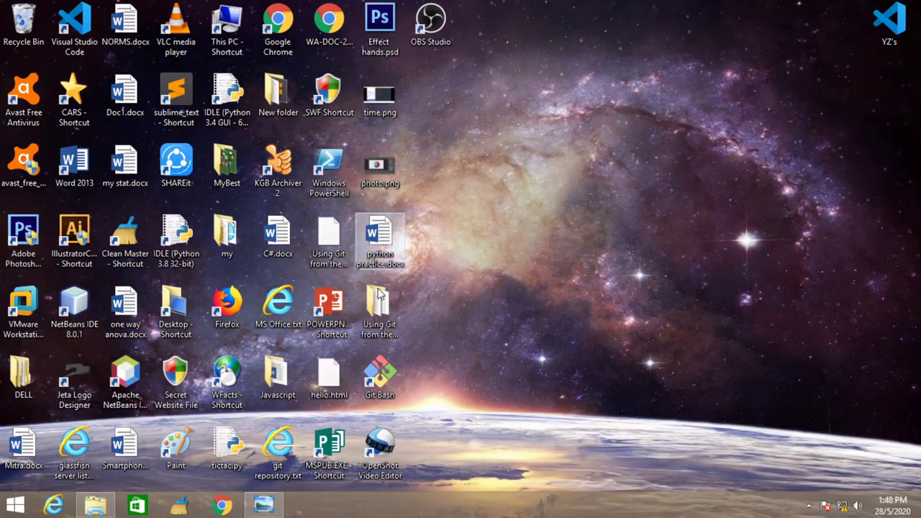
pyautogui.click(233, 17)
pyautogui.doubleClick(234, 17)
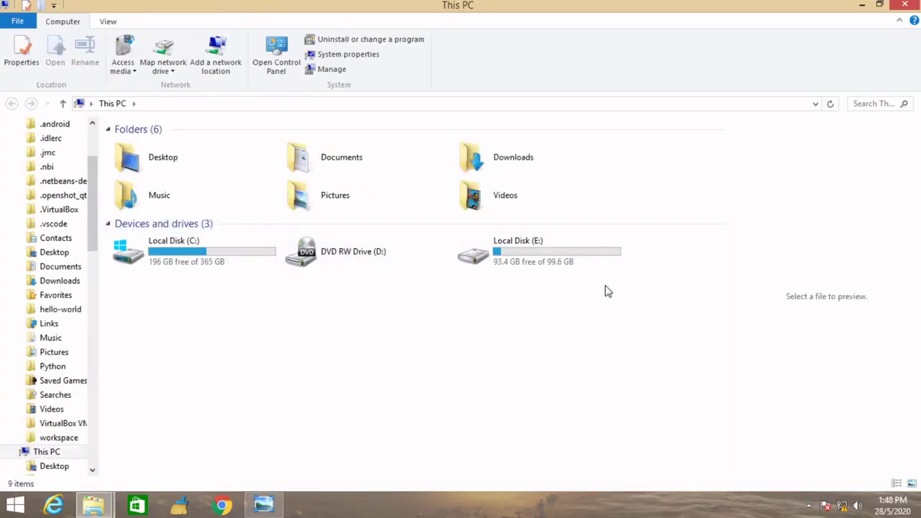
pyautogui.click(594, 250)
pyautogui.doubleClick(594, 249)
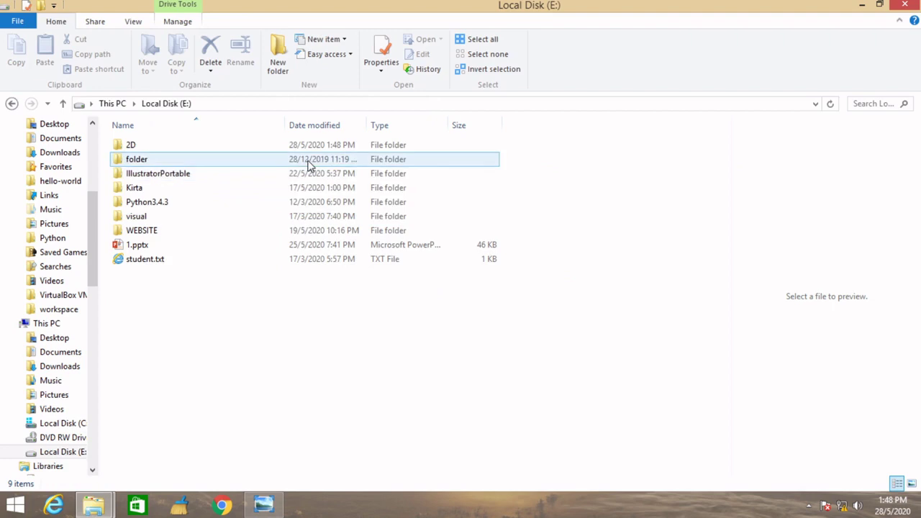
pyautogui.doubleClick(263, 148)
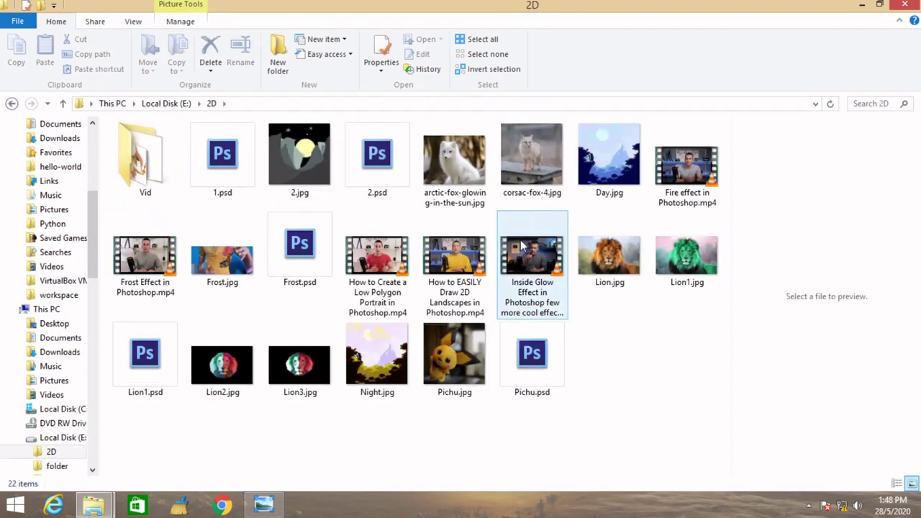
pyautogui.click(292, 385)
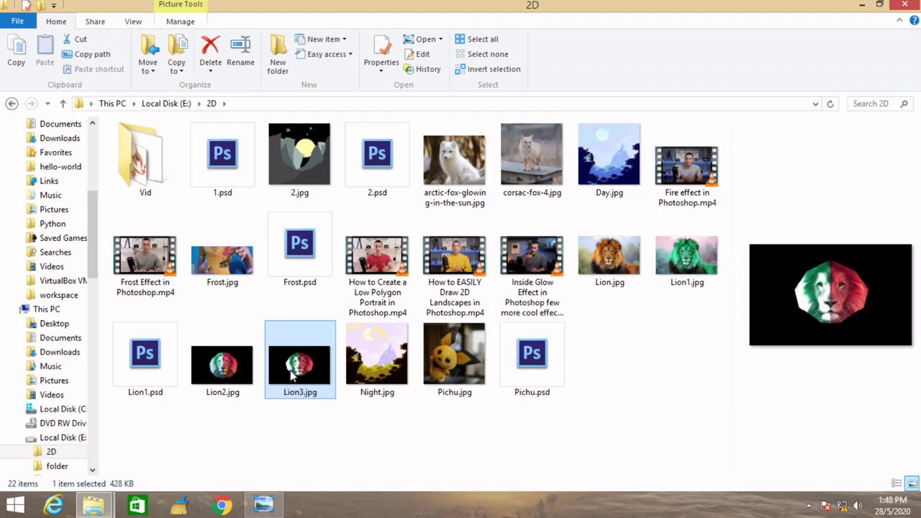
pyautogui.click(427, 40)
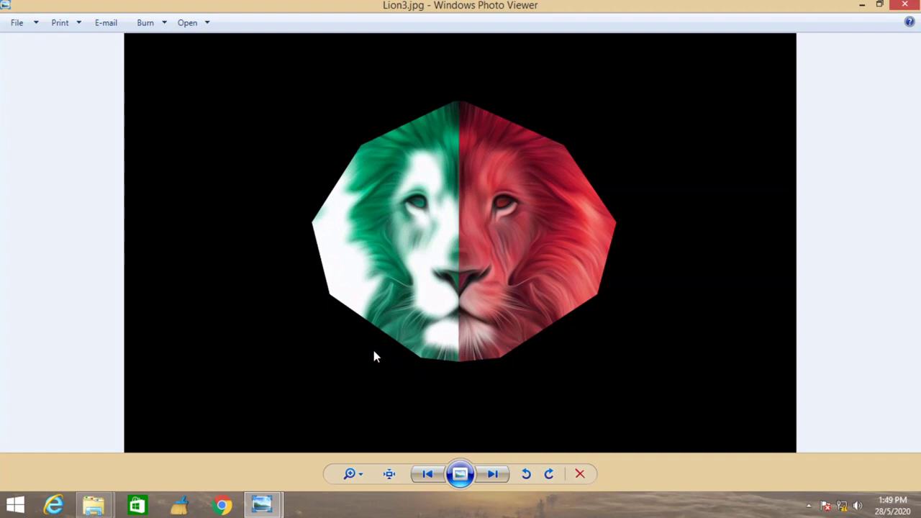
# - Show the hidden notification-area icons while Lion3.jpg is displayed
pyautogui.click(809, 506)
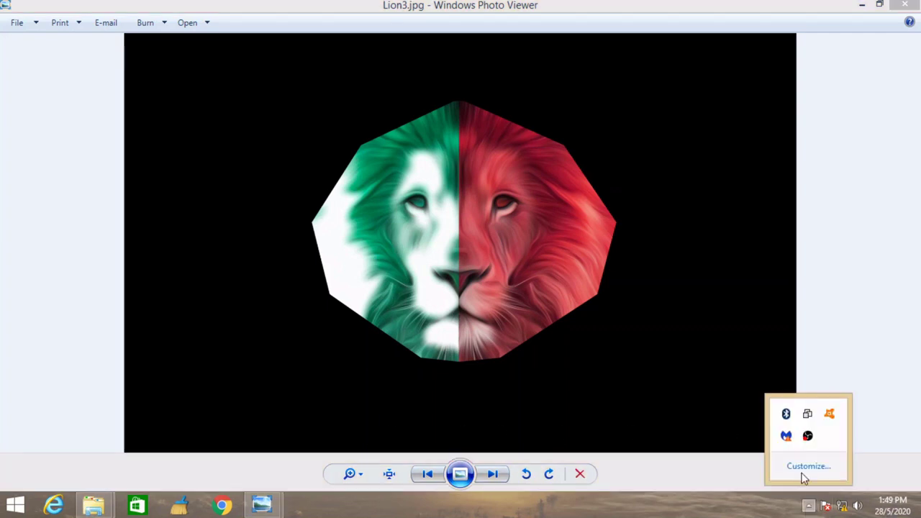
# - Stop the OBS recording from its tray icon menu
pyautogui.rightClick(805, 437)
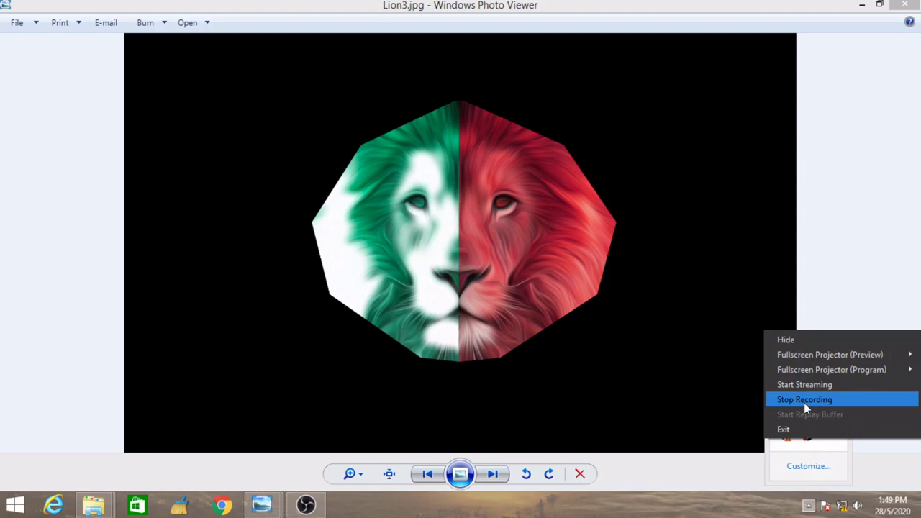
pyautogui.click(804, 401)
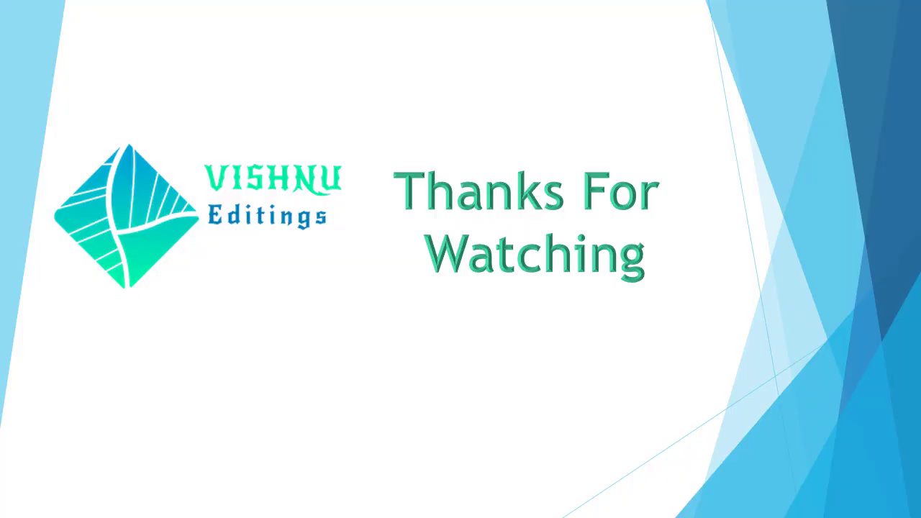